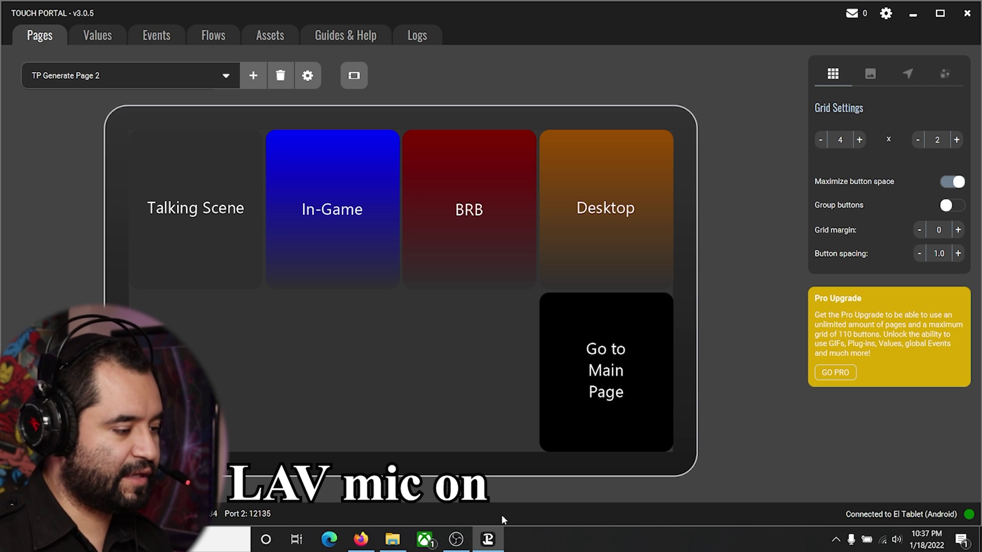
Glance at the Go to Main Page button, then switch to the (main) page and edit the Speakers slider.
click(639, 381)
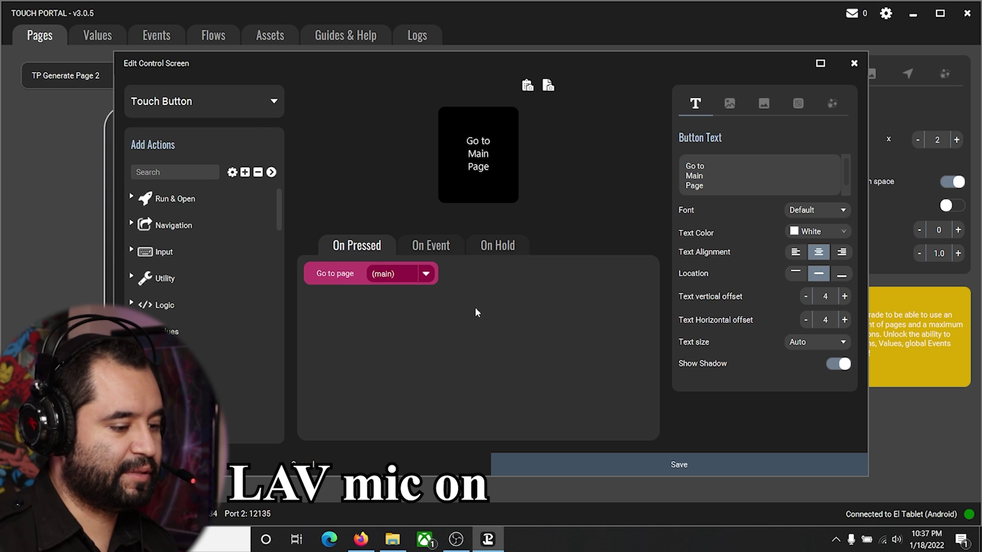
click(854, 63)
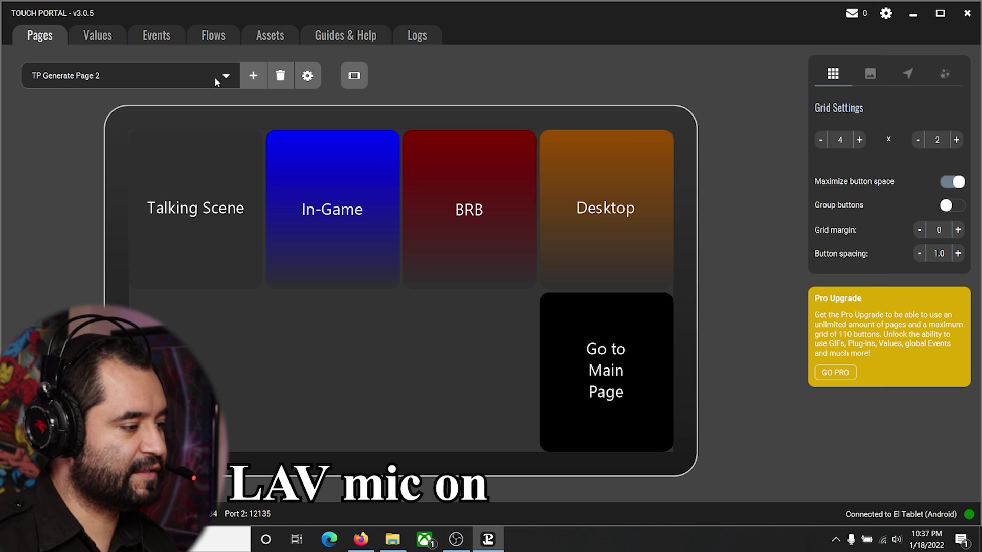
click(230, 76)
click(115, 124)
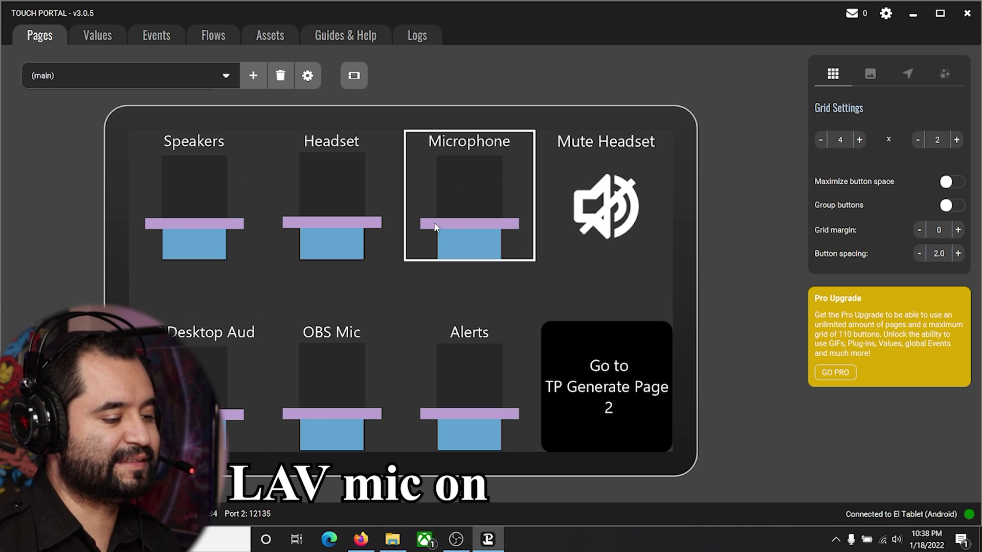
click(200, 204)
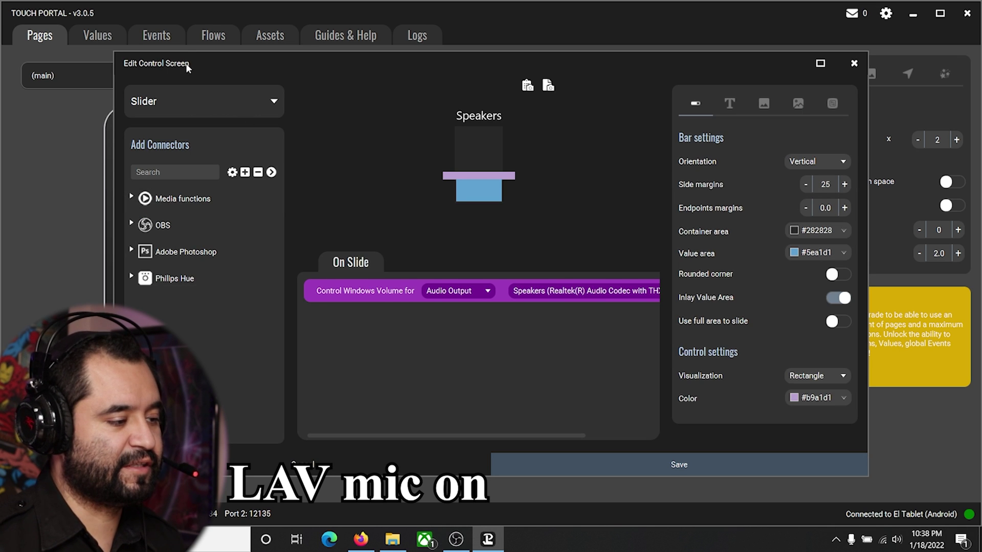
Keep the Speakers control a slider and add a Set Volume Windows Audio action on Audio Output.
click(263, 102)
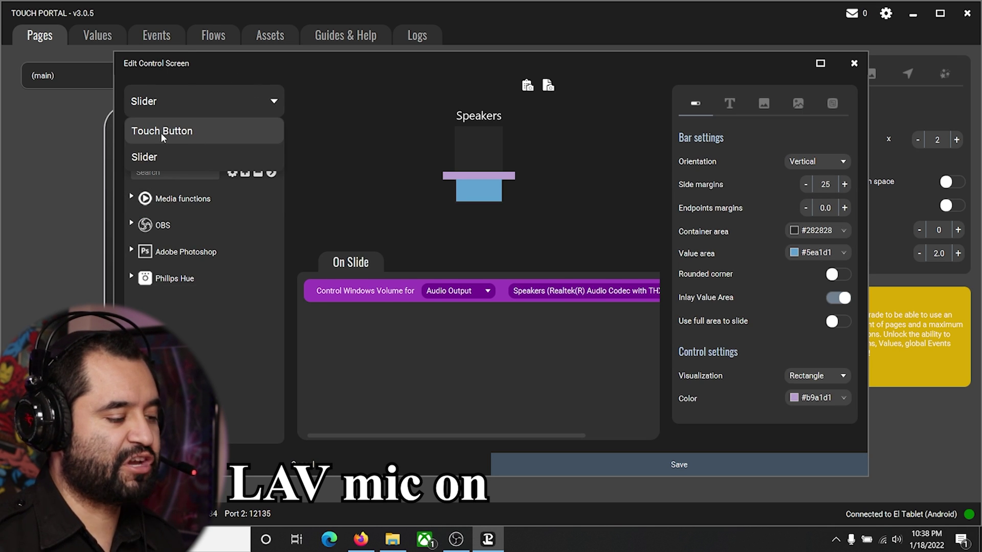
click(173, 159)
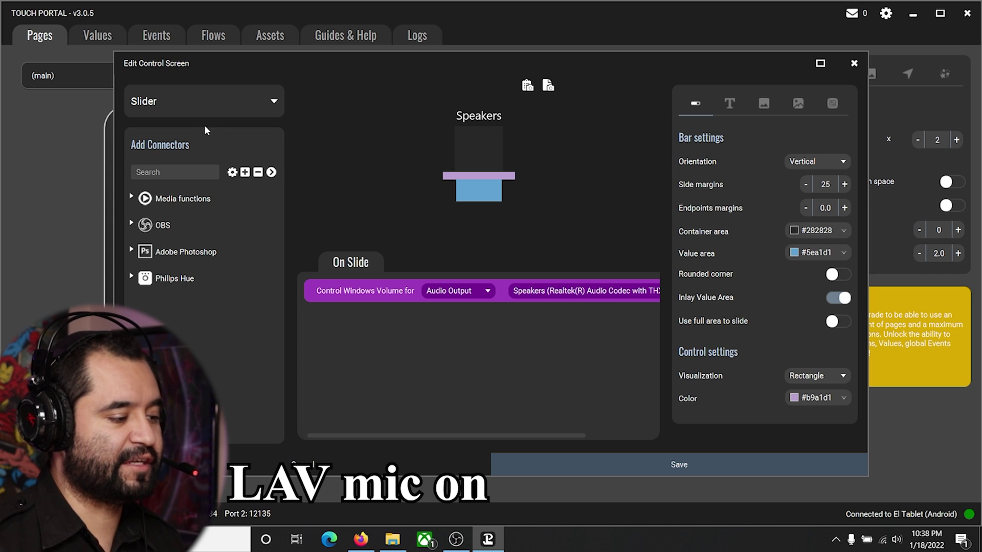
drag(250, 69, 257, 89)
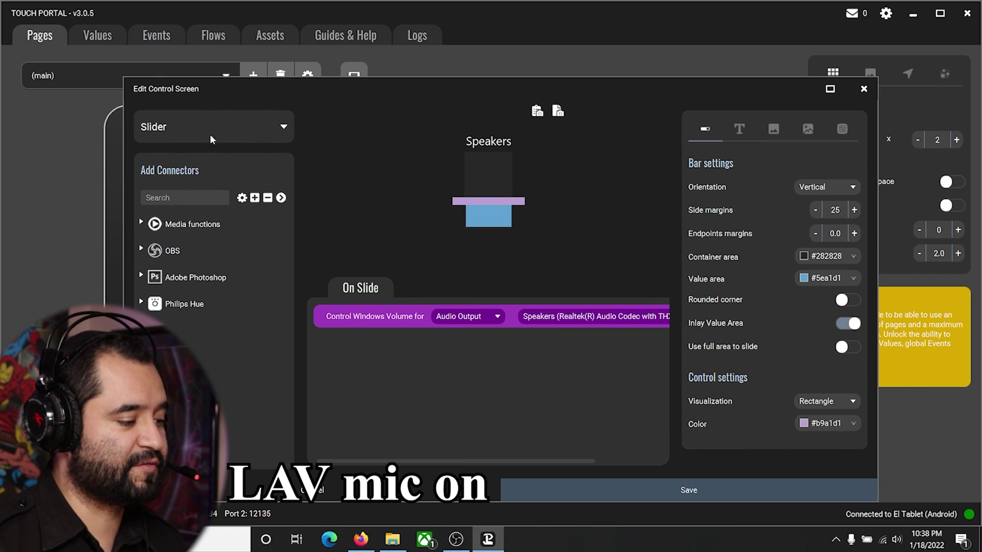
click(141, 224)
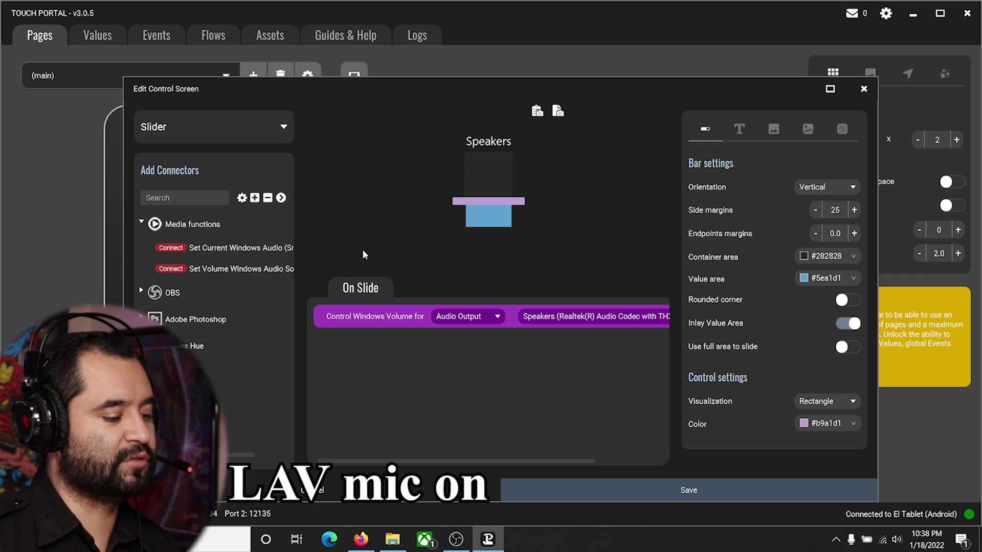
double_click(246, 250)
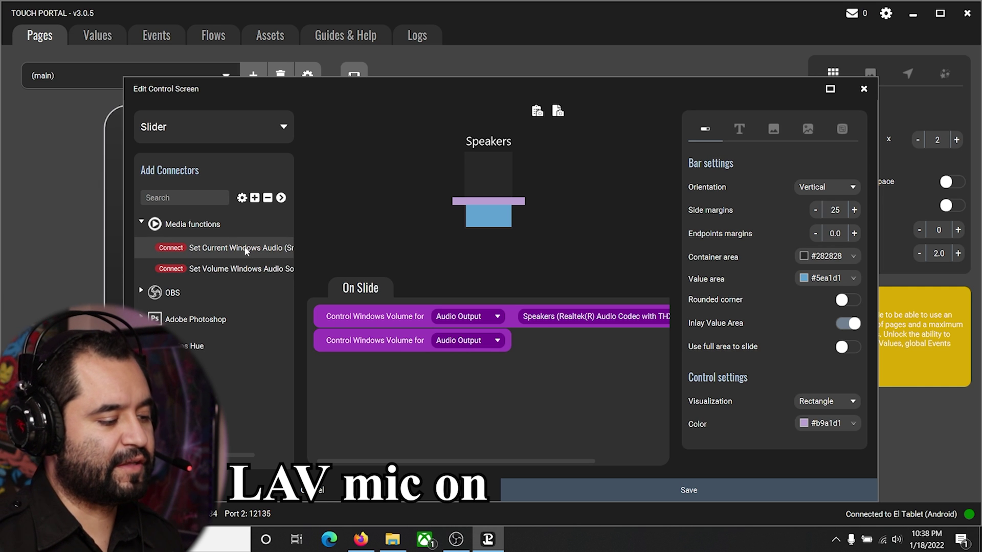
click(473, 348)
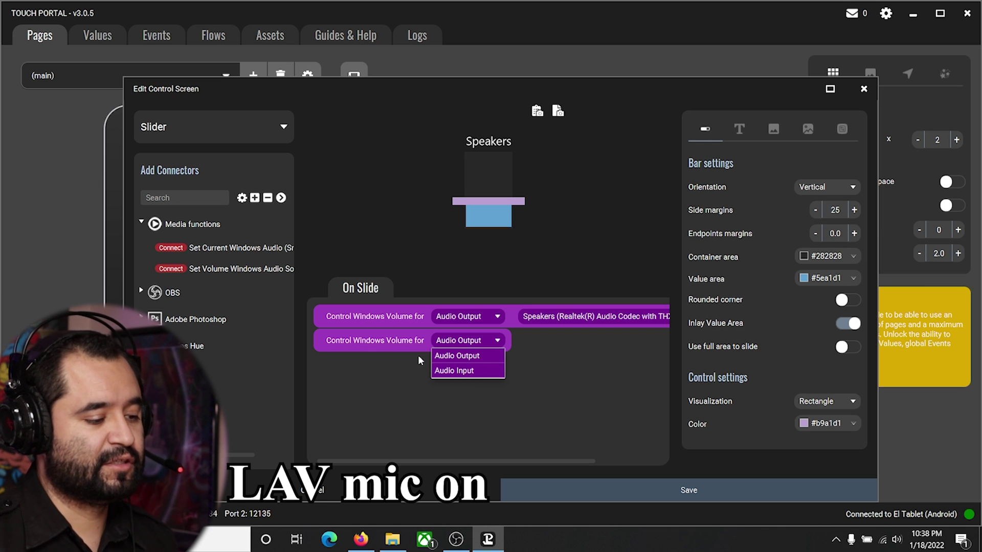
click(418, 370)
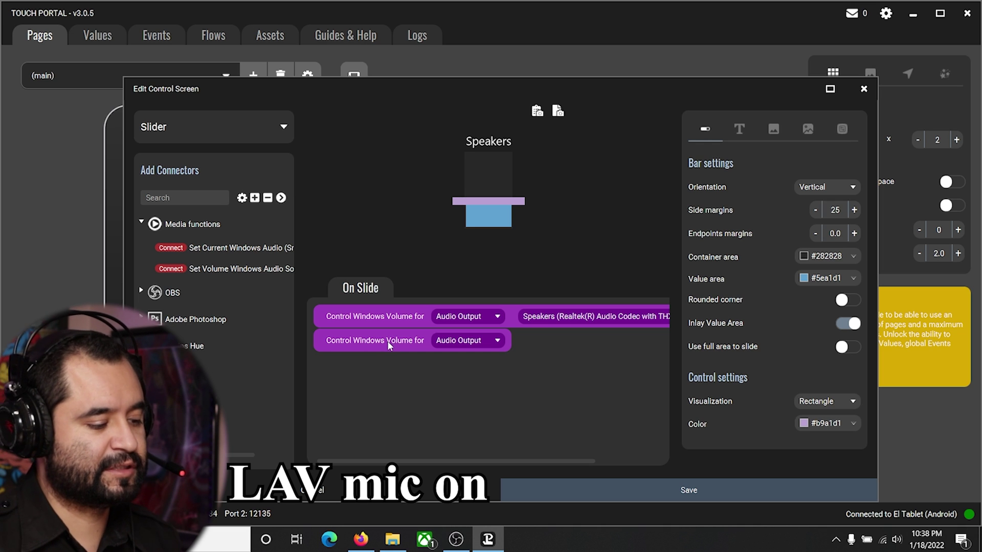
Delete the newly added volume action, then bring up the extra action's options to remove it.
right_click(389, 346)
click(424, 372)
click(495, 349)
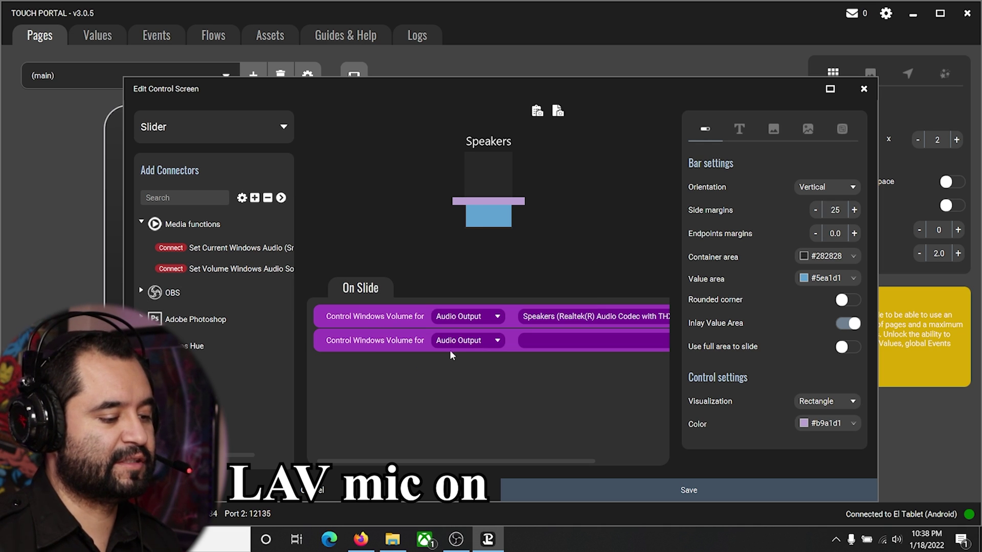
right_click(419, 342)
Remove the extra action, keeping Audio Output on the Realtek speakers, then view the title settings.
click(442, 368)
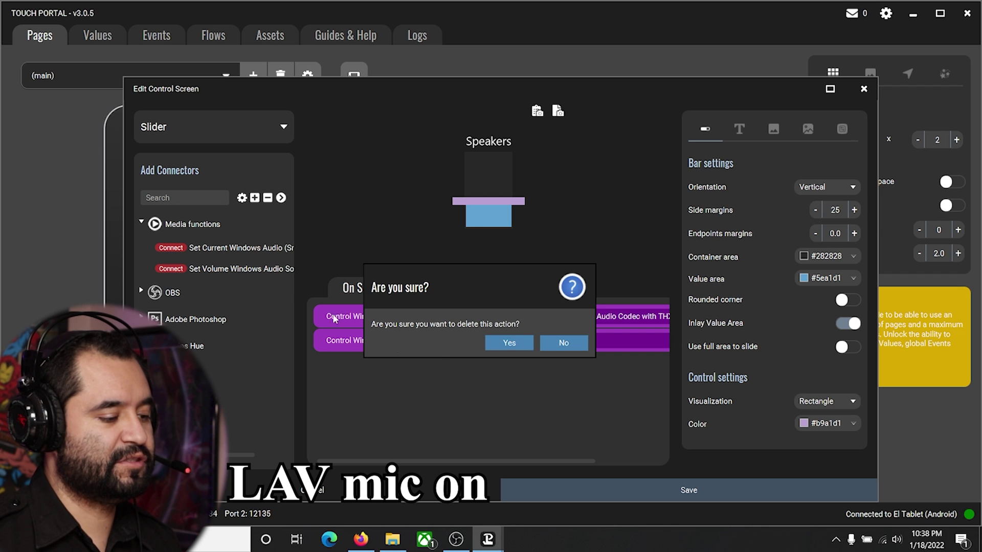
click(510, 343)
click(494, 320)
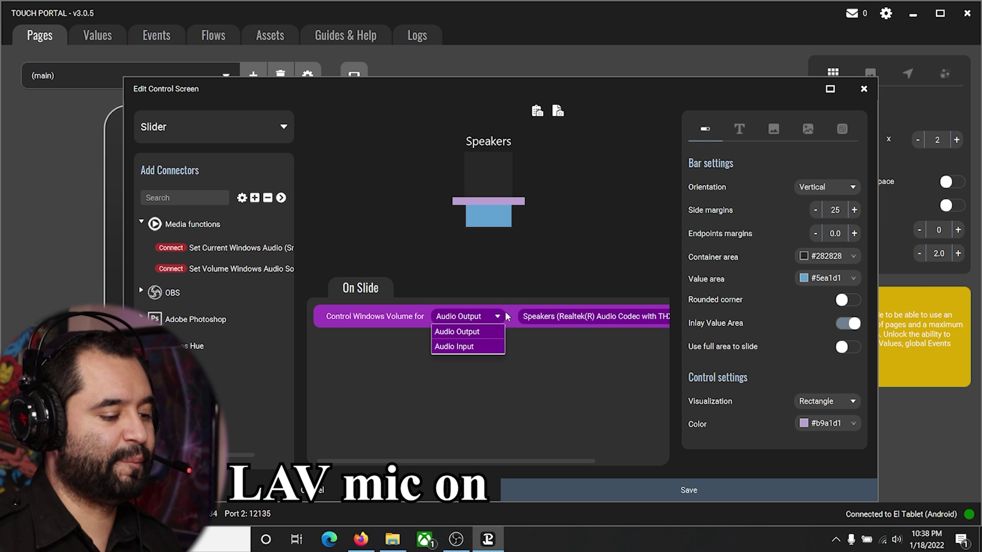
click(506, 314)
click(490, 318)
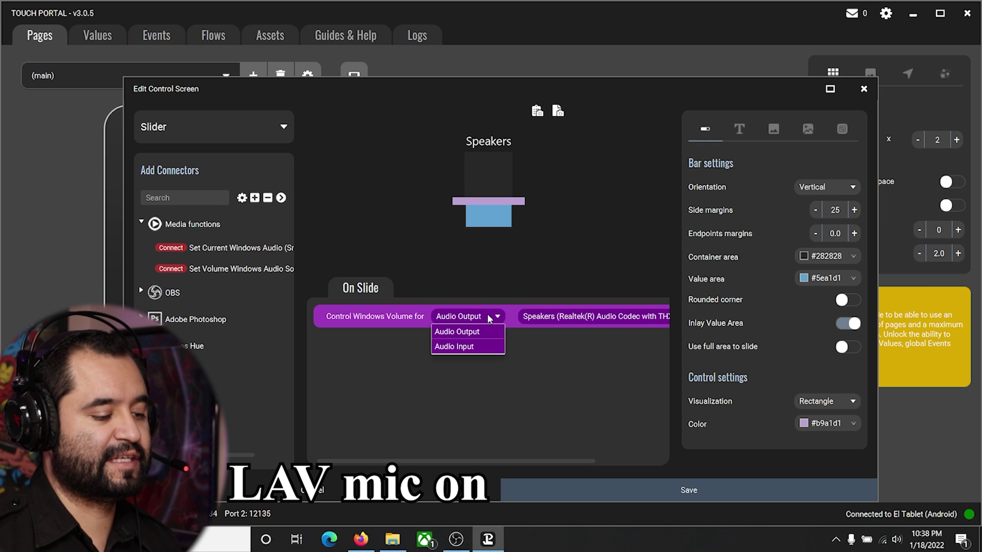
click(517, 317)
click(575, 320)
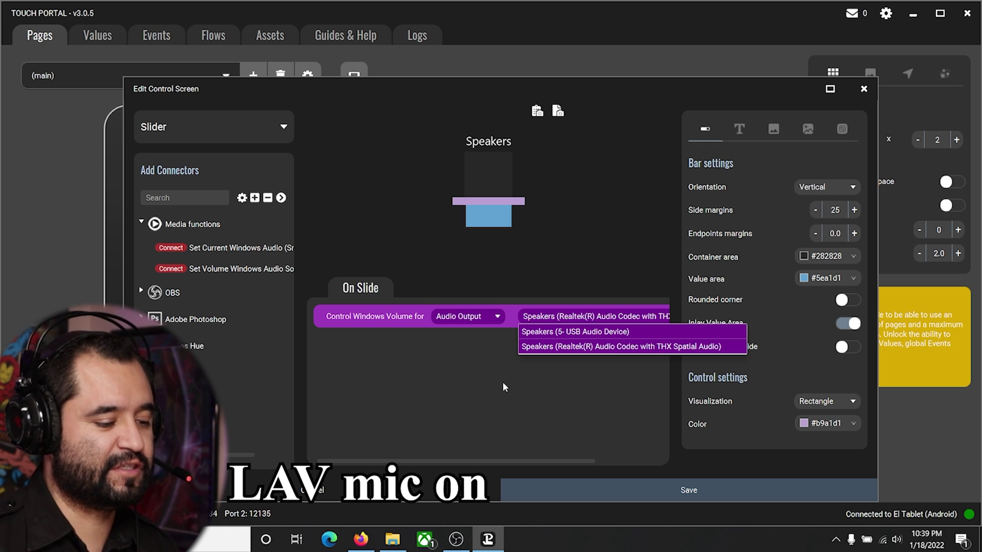
click(578, 346)
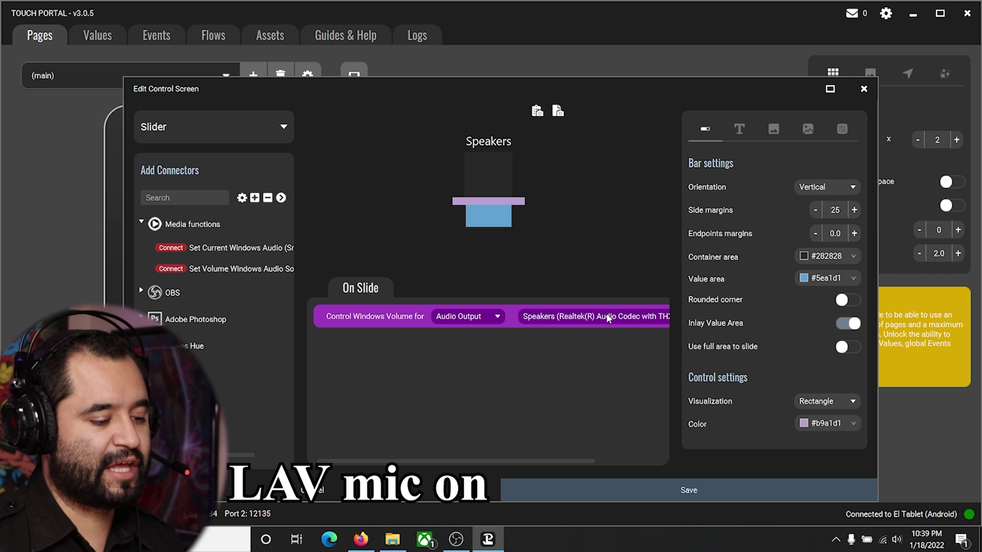
click(740, 130)
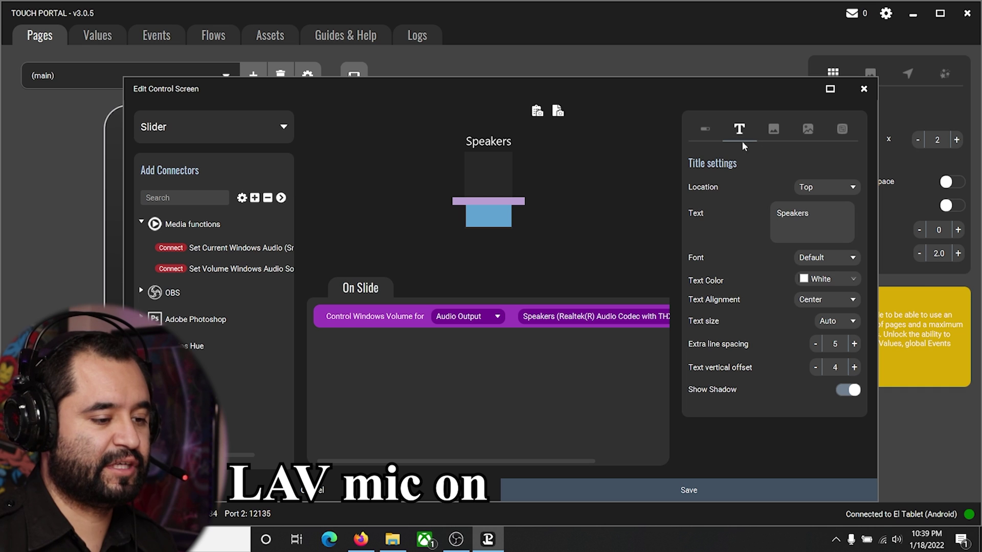
Set the Speakers slider's Visualization to Rectangle instead of Circle and save it.
click(820, 214)
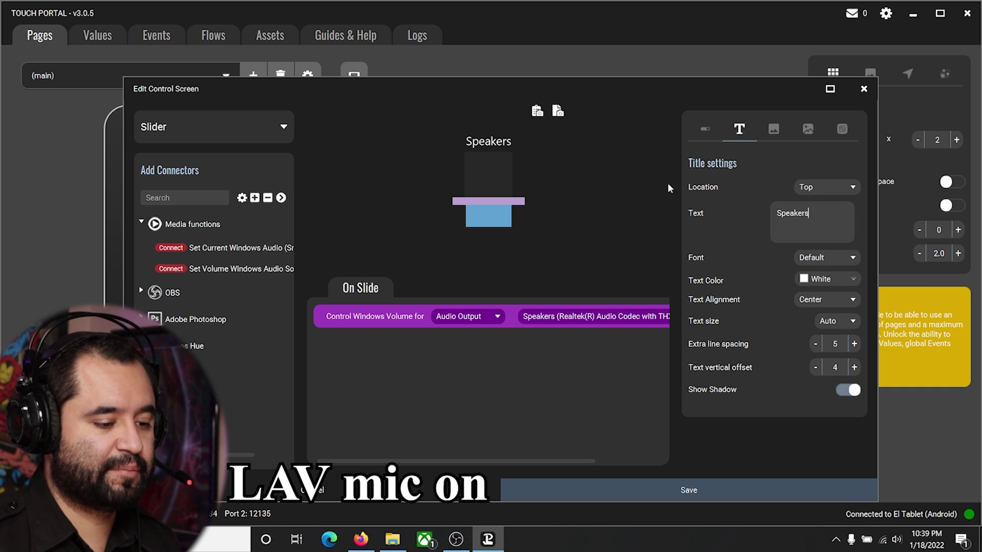
click(708, 131)
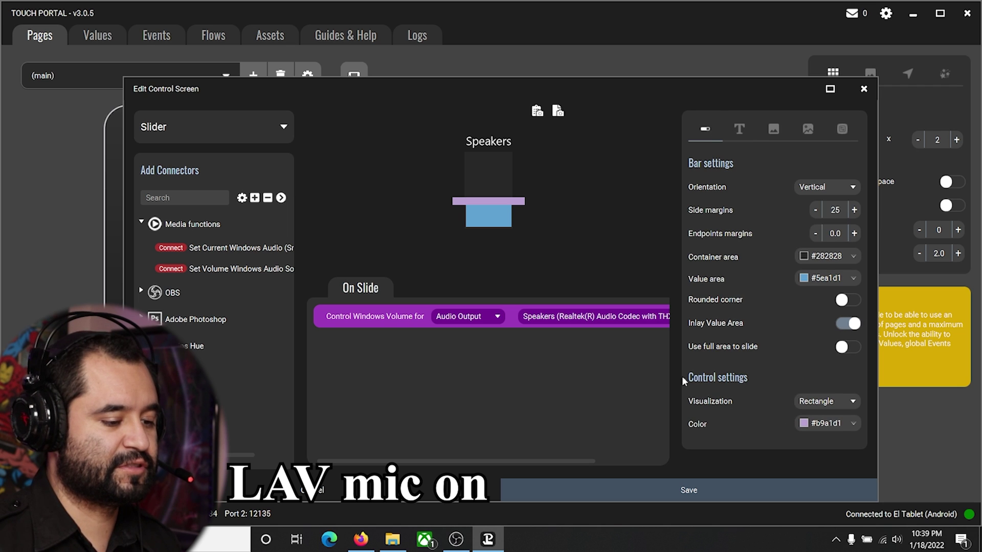
click(818, 402)
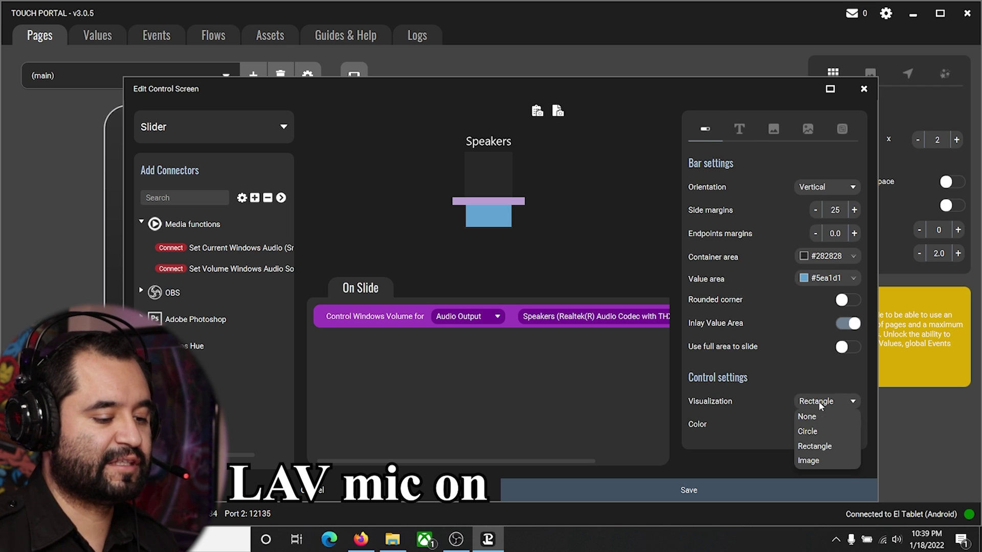
click(813, 433)
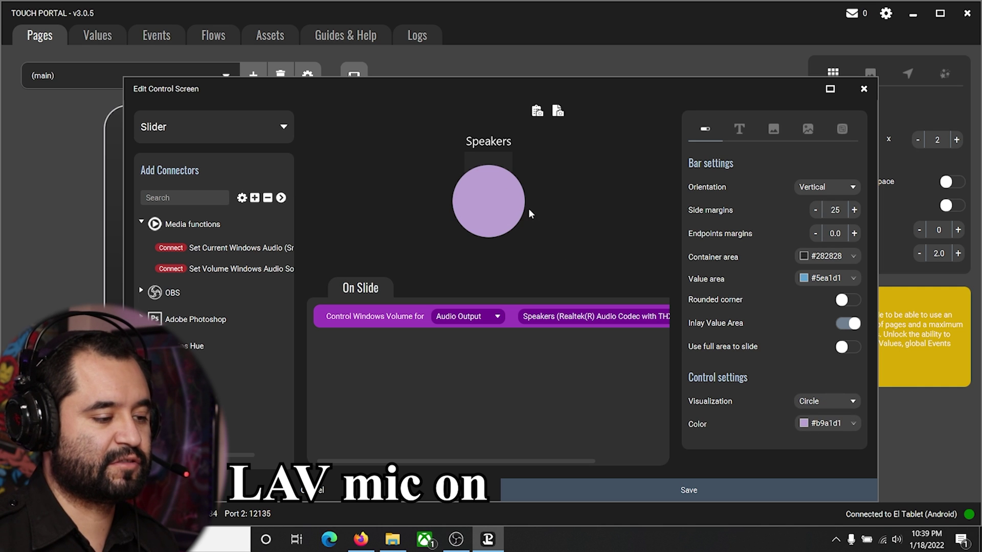
click(821, 402)
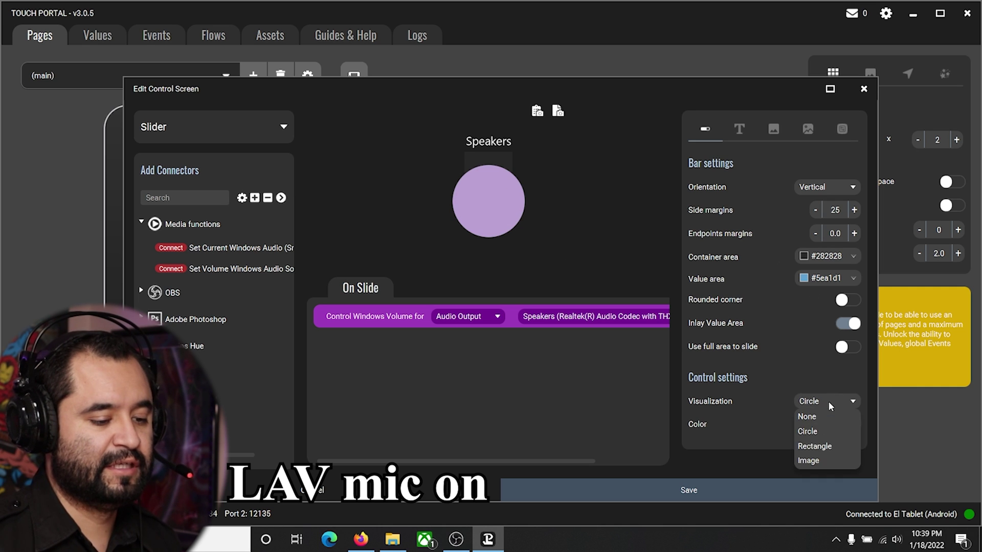
click(812, 446)
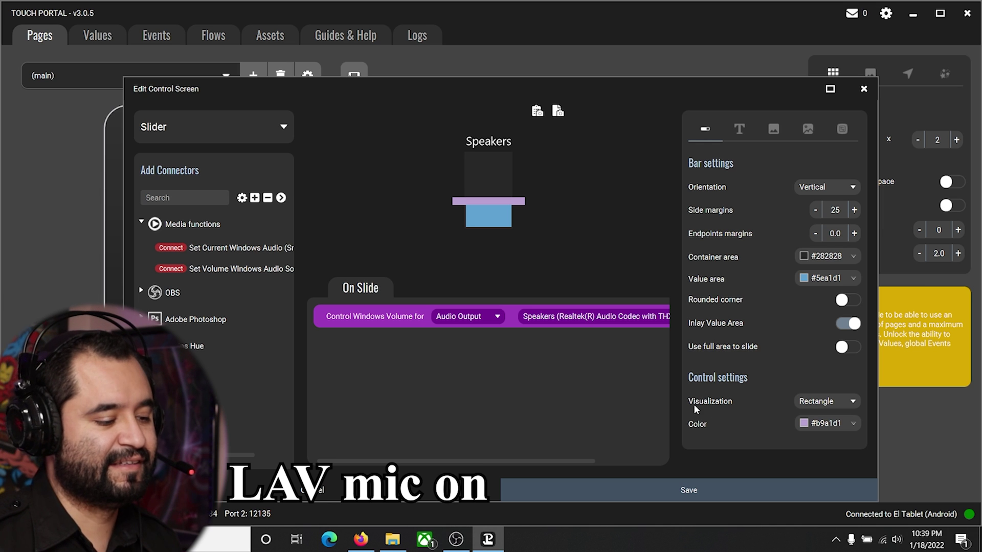
click(609, 489)
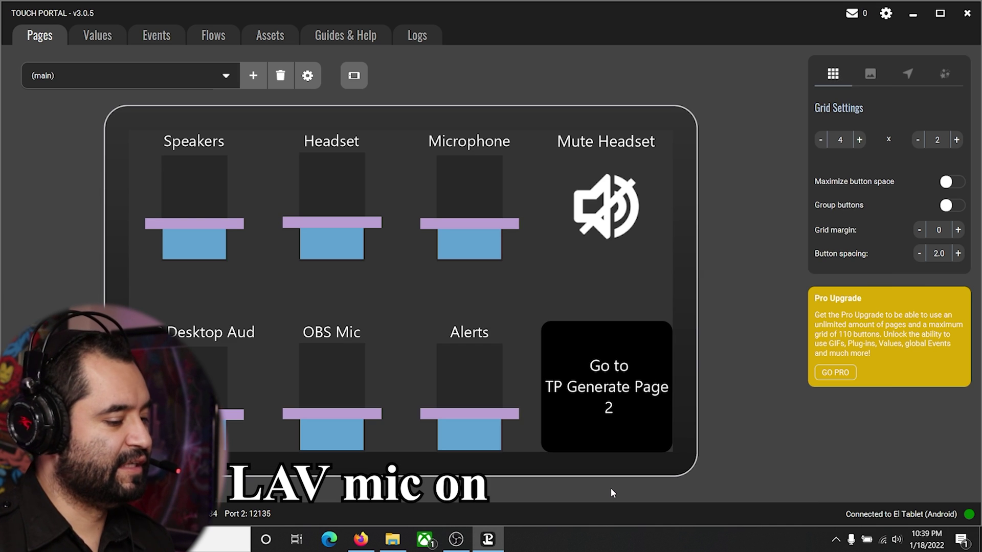
Open Volume Mixer from the tray speaker icon, widen it, and select the Realtek speakers device.
click(897, 539)
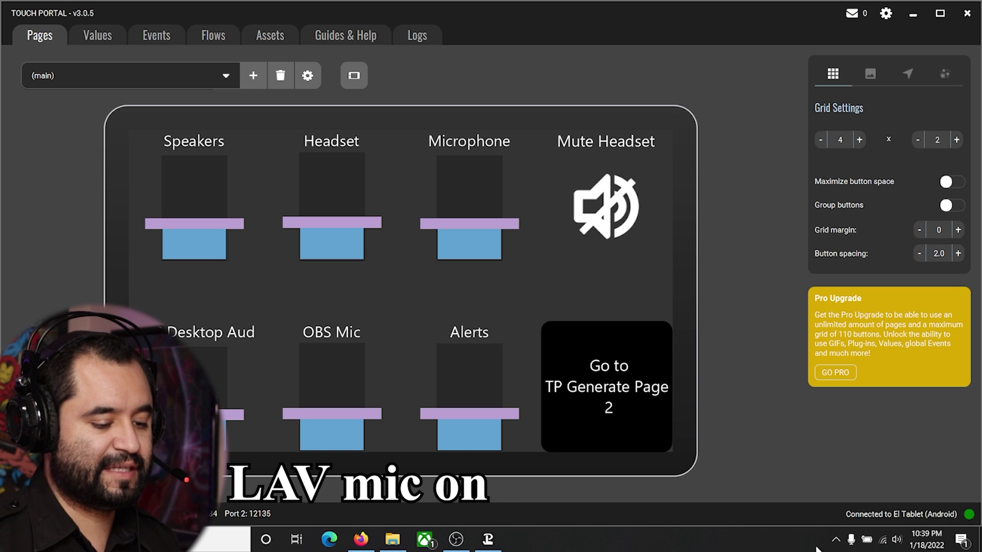
right_click(897, 540)
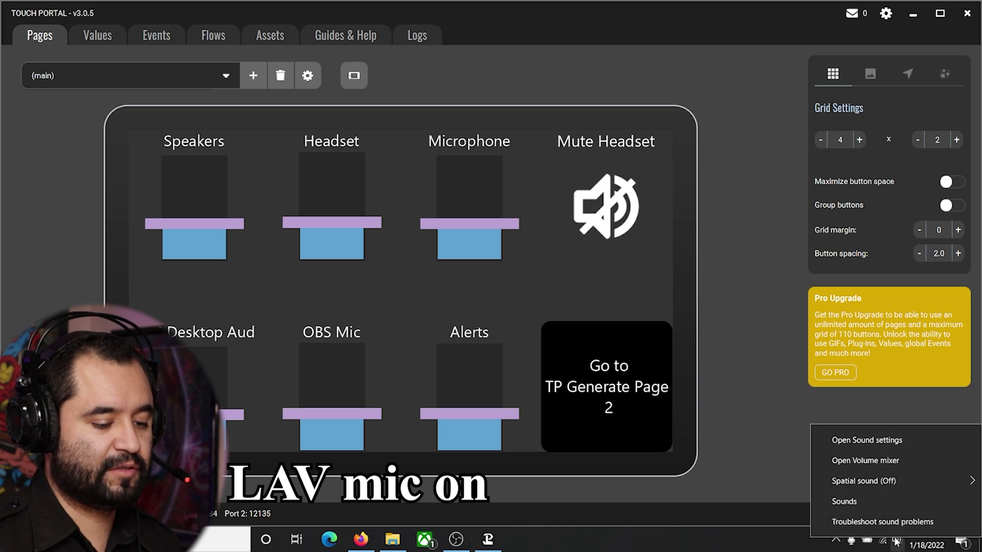
click(890, 461)
drag(705, 433, 167, 433)
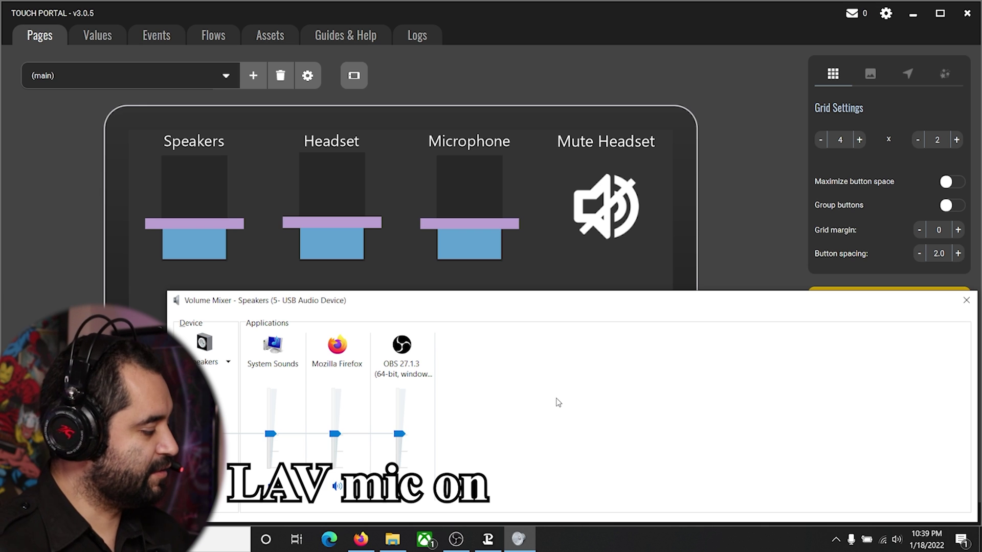
click(228, 363)
click(229, 378)
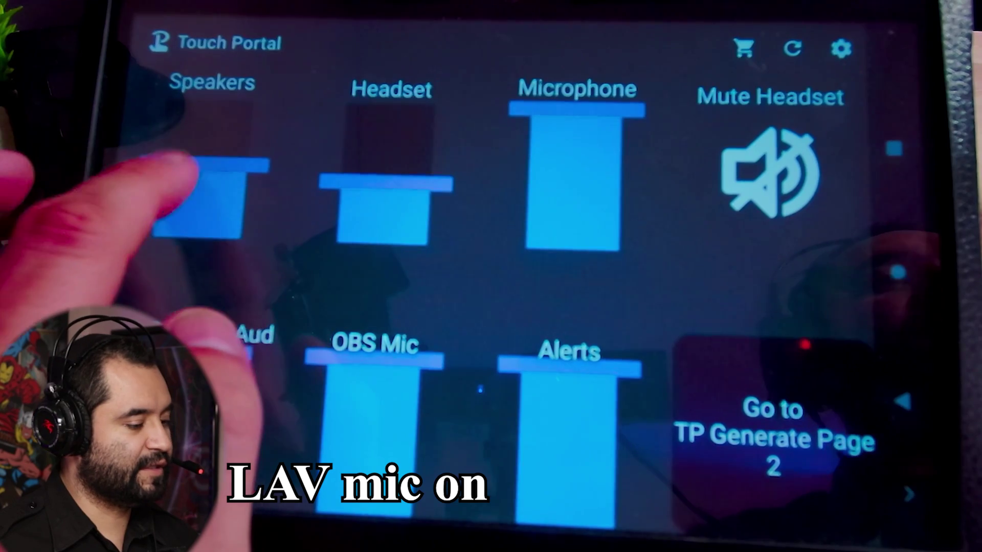
Move the tablet's Speakers slider down and up, then tap Go to TP Generate Page 2.
drag(174, 164, 199, 182)
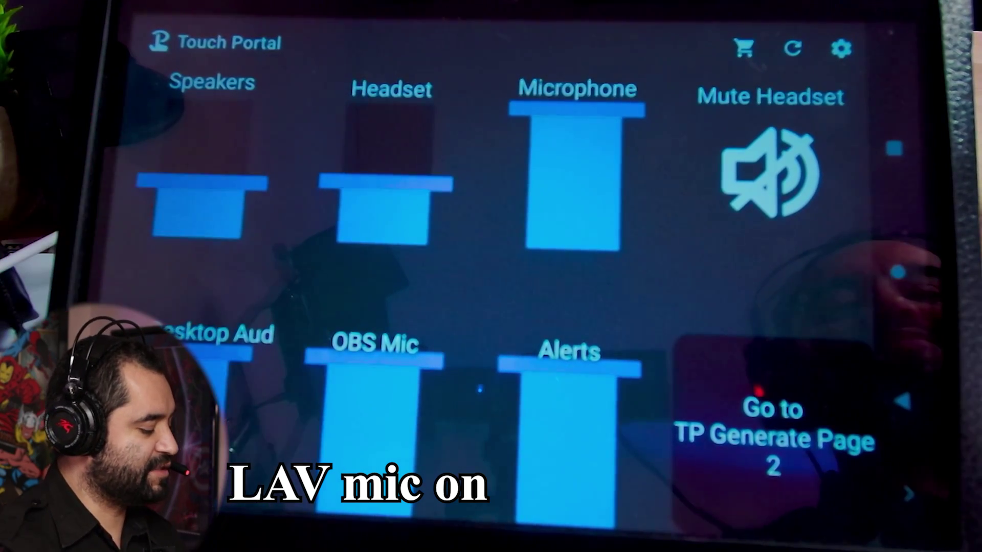
click(798, 440)
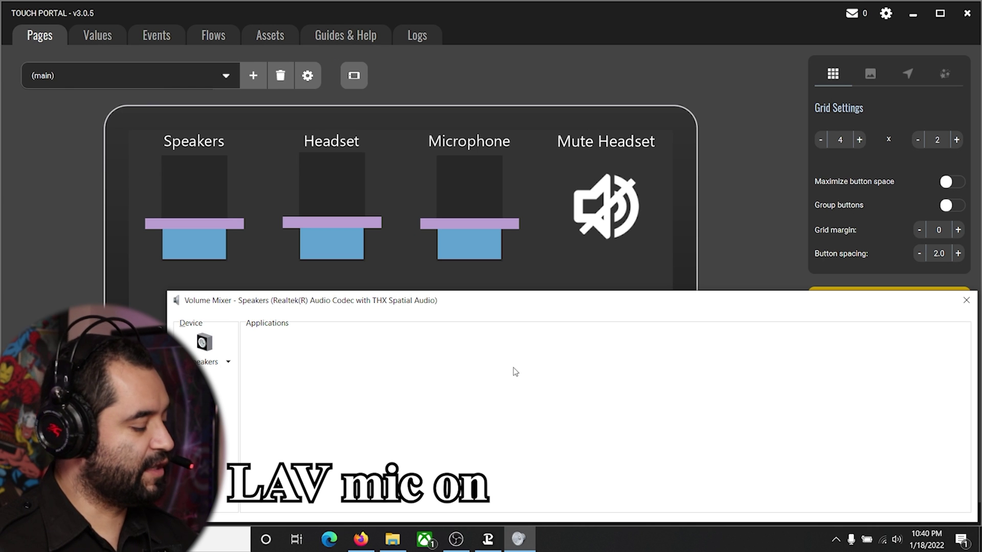
Close Volume Mixer, open the Headset slider editor, and expand Media functions.
key(Escape)
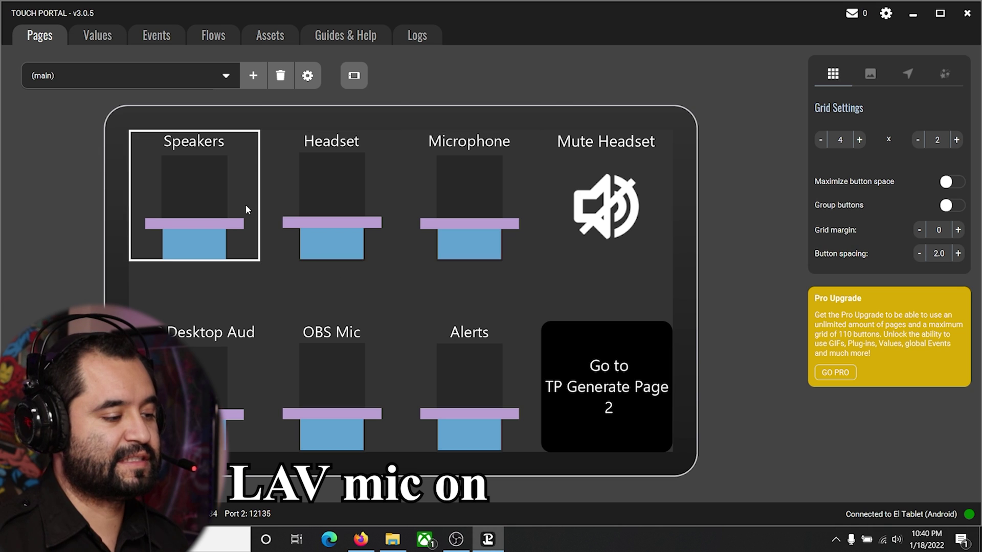
click(331, 197)
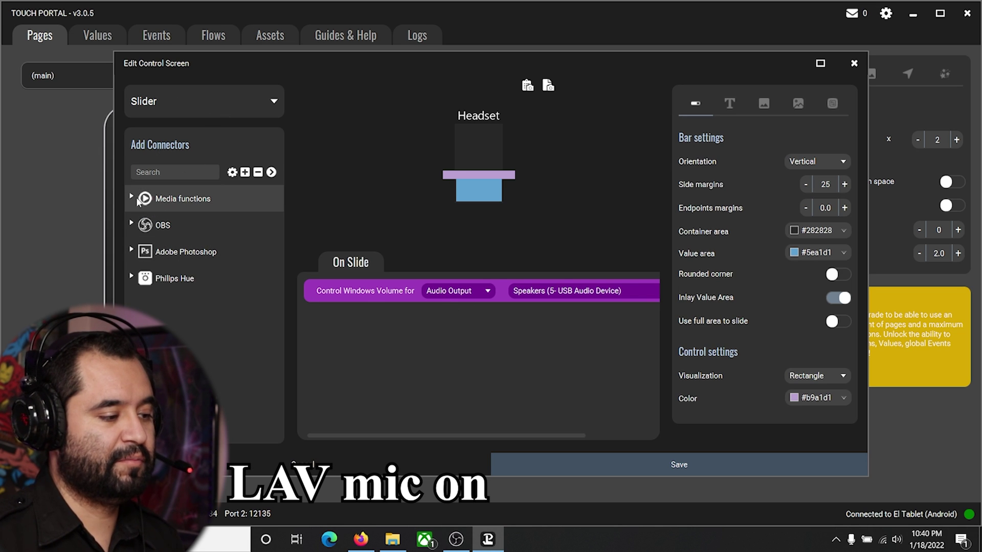
click(164, 197)
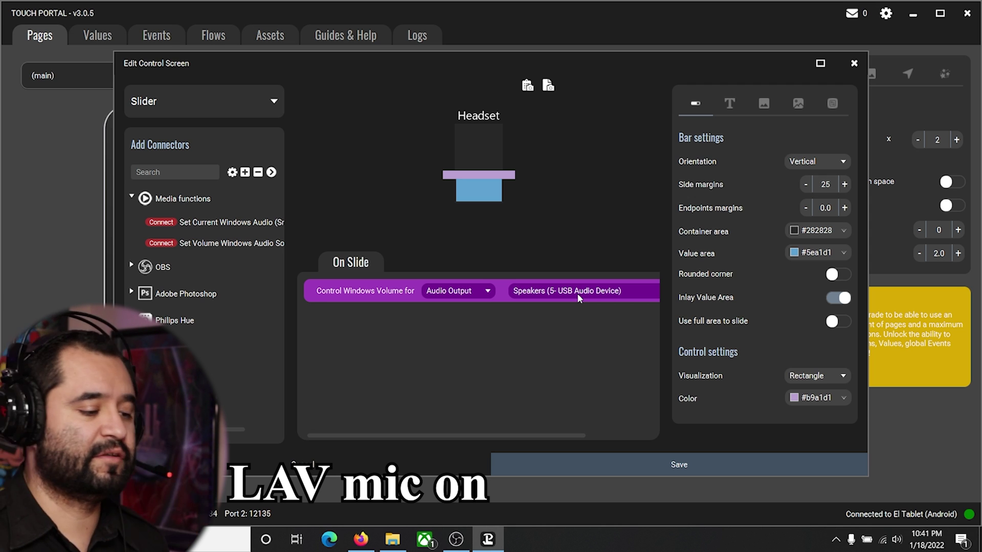
Via the 'sound mixer' search, set Firefox's output to Speakers (5- USB Audio Device).
key(super)
text(sound mixer)
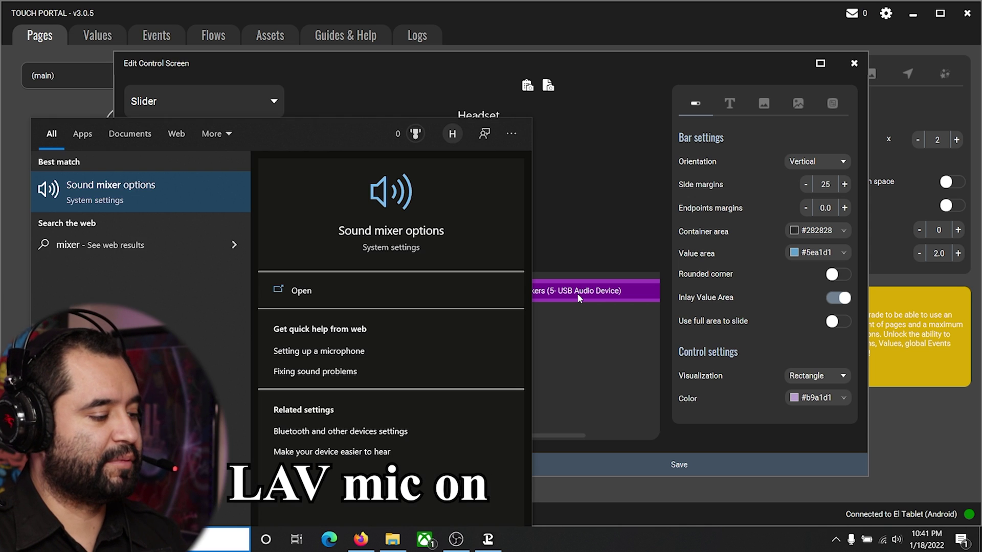
key(Return)
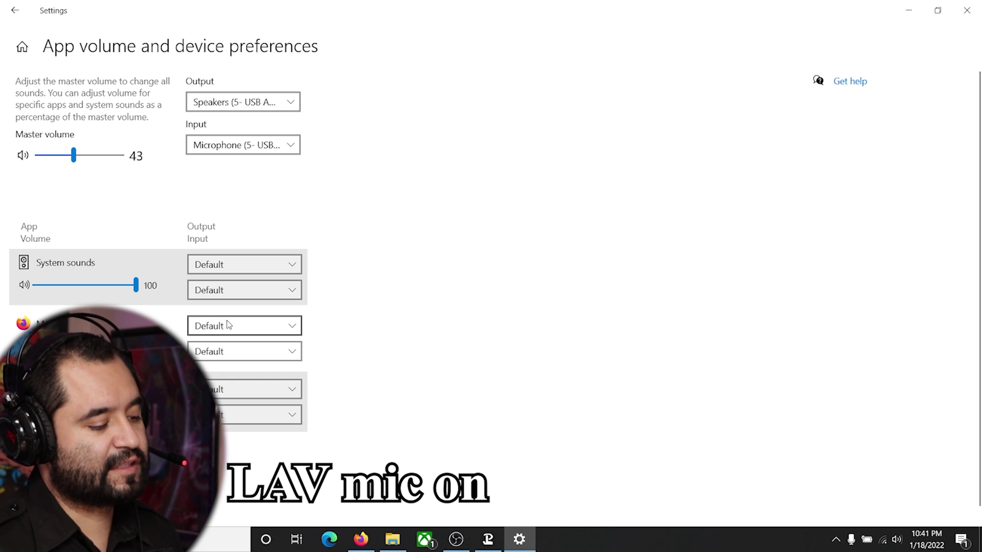
click(283, 327)
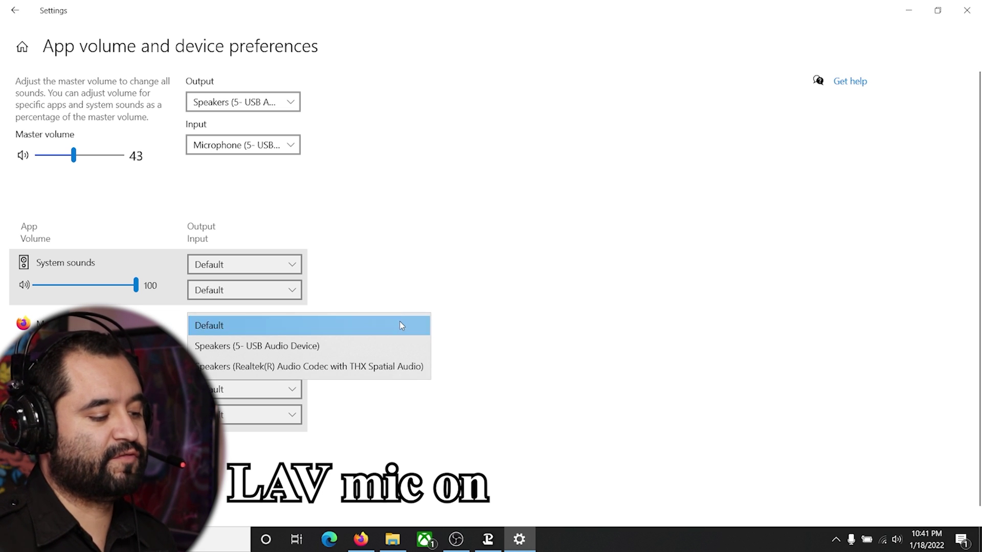
click(307, 346)
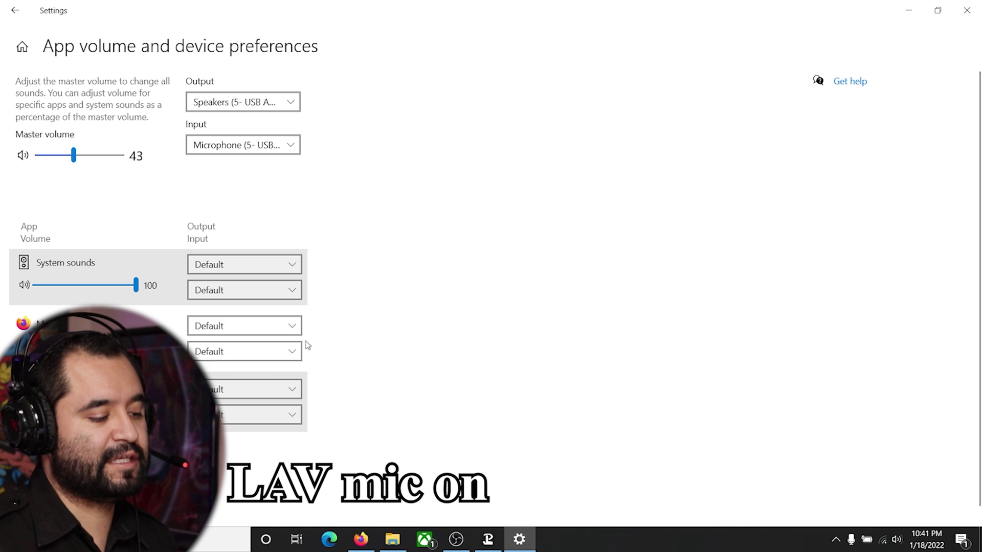
click(243, 328)
click(259, 350)
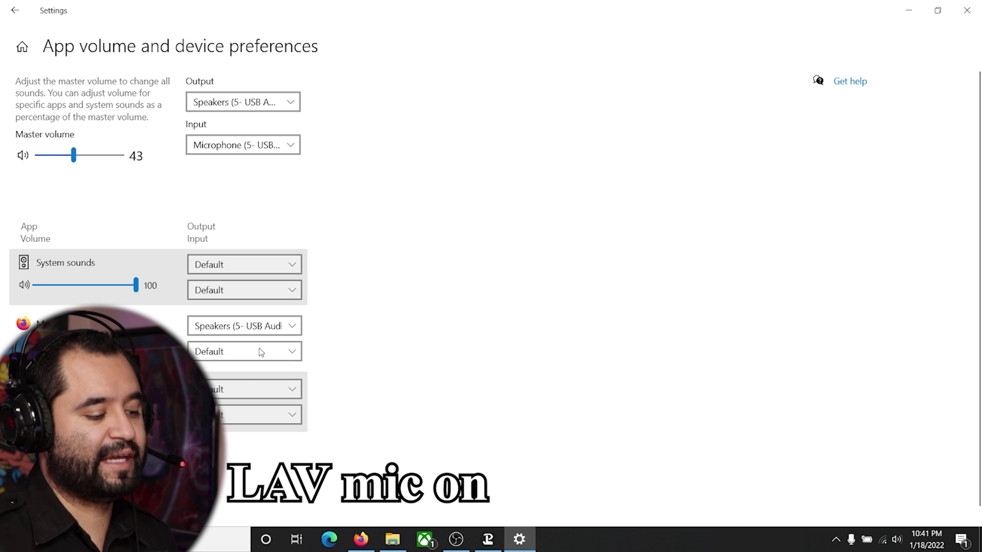
click(361, 540)
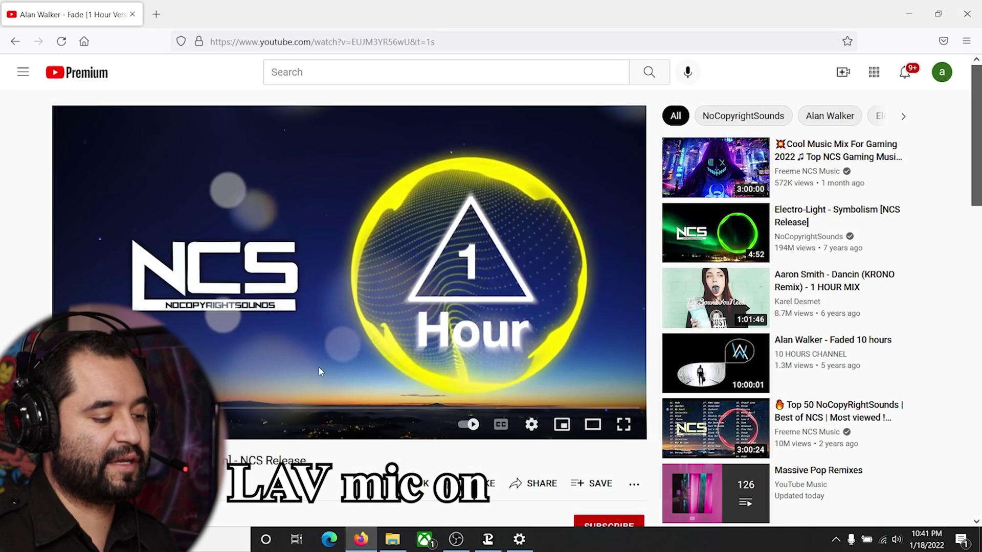
Play the YouTube video in Firefox, then minimize Settings to reveal the Headset slider editor.
click(263, 297)
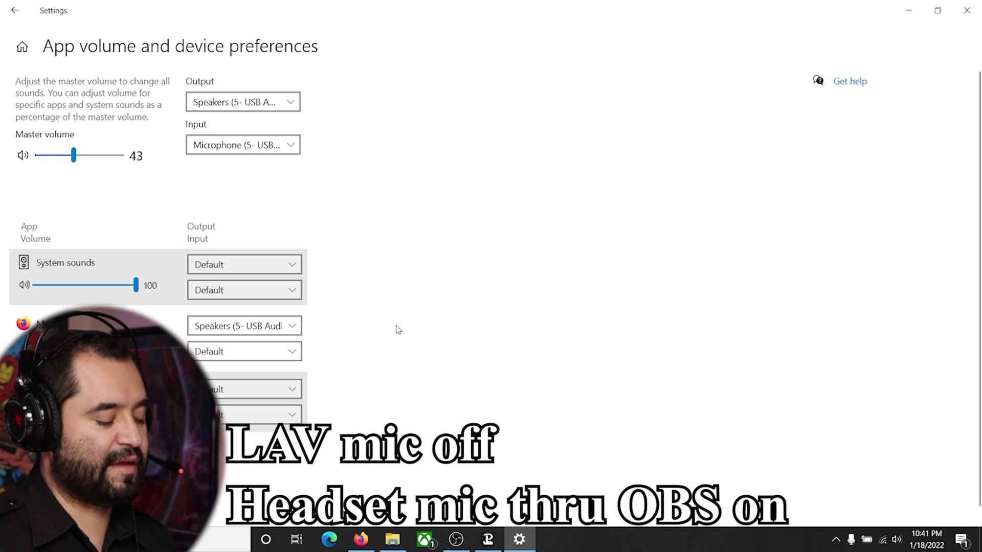
click(909, 10)
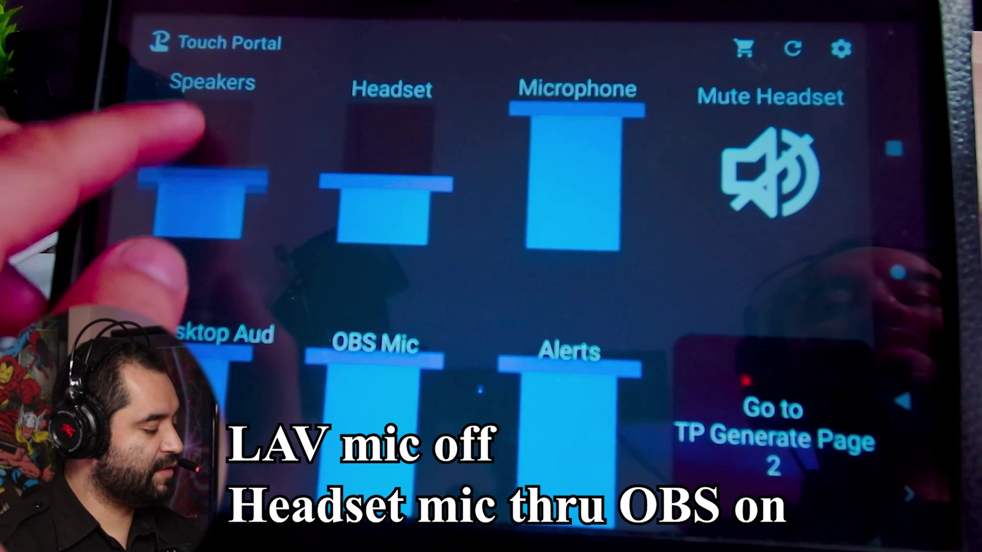
On the tablet, raise the Speakers slider slightly and settle the Headset slider at a lower level.
mouse_move(205, 176)
mouse_down()
mouse_move(204, 102)
mouse_move(204, 208)
mouse_move(205, 100)
mouse_move(205, 158)
mouse_up()
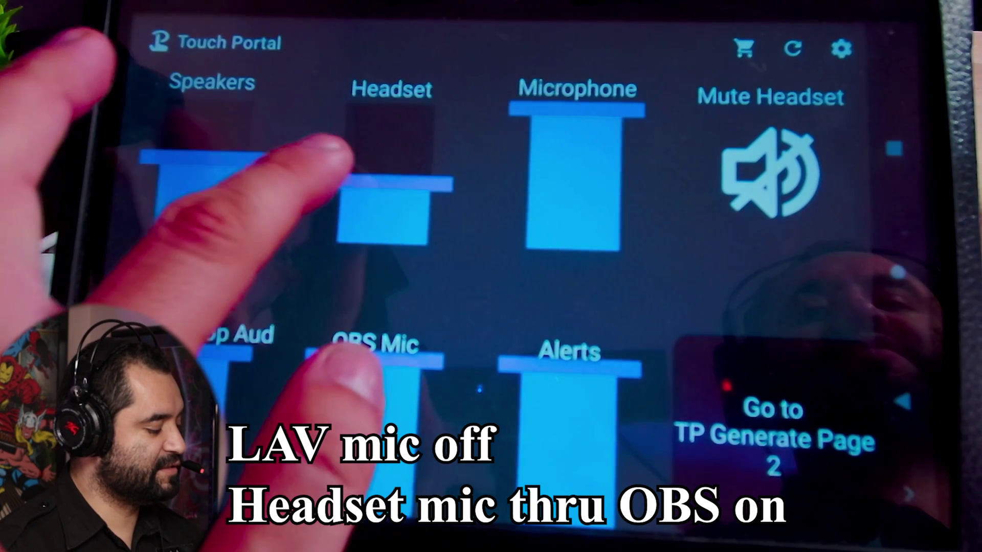
drag(358, 180, 358, 103)
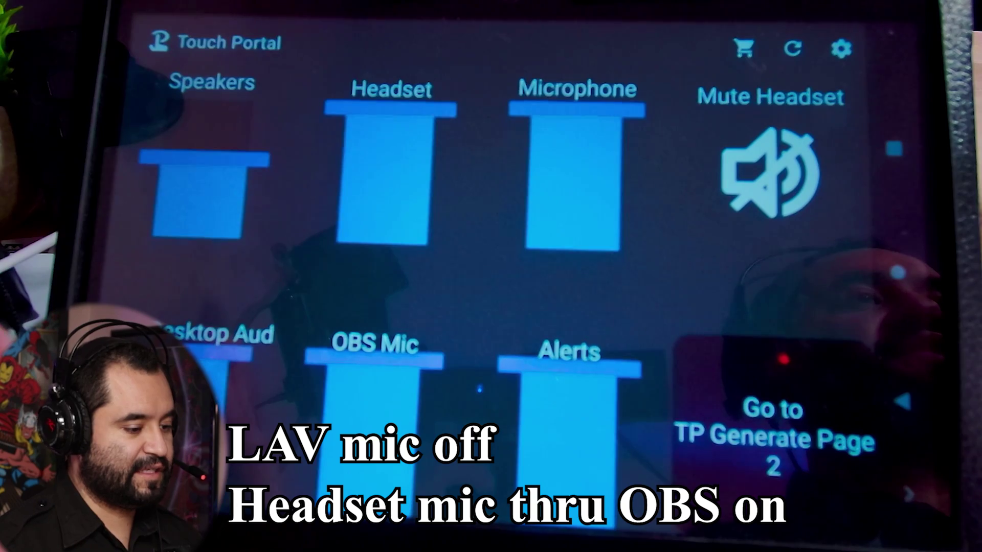
drag(389, 110, 389, 240)
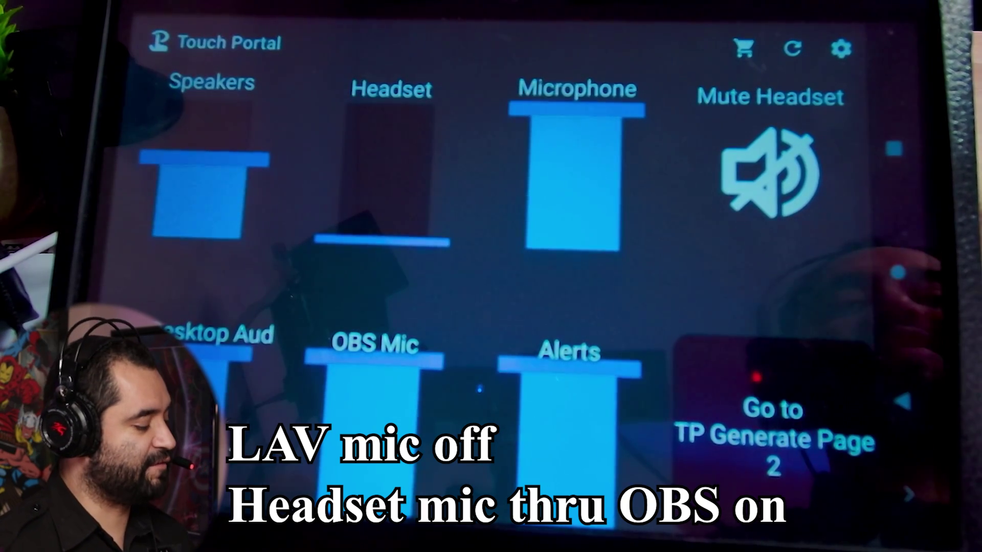
click(358, 205)
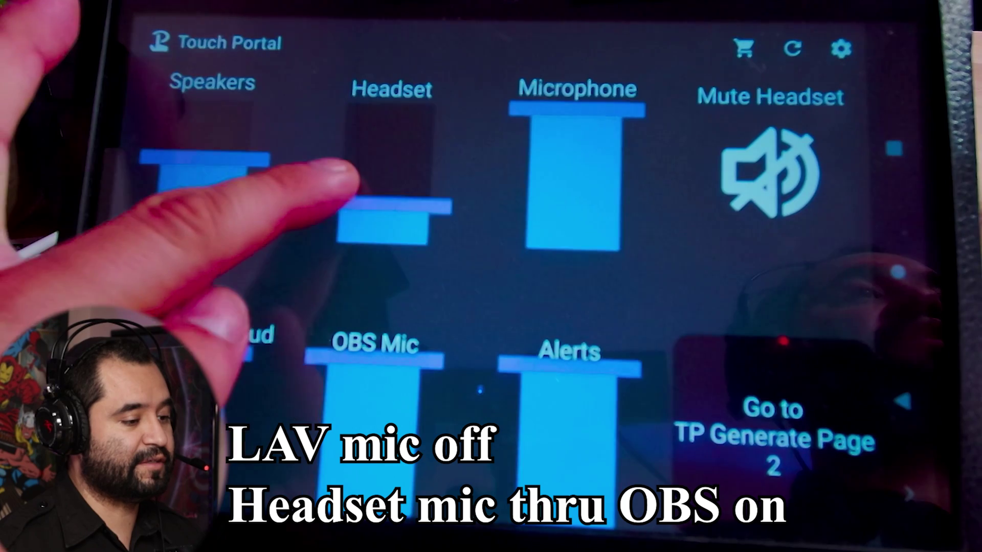
drag(358, 205, 358, 225)
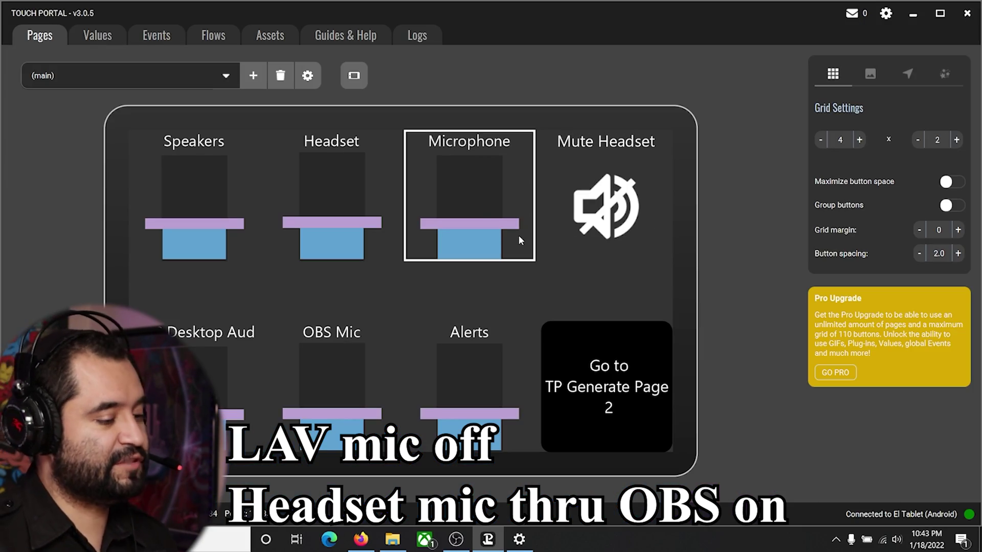
Check that the Microphone slider's On Slide action controls Audio Input volume for Microphone (5- USB Audio Device).
click(485, 214)
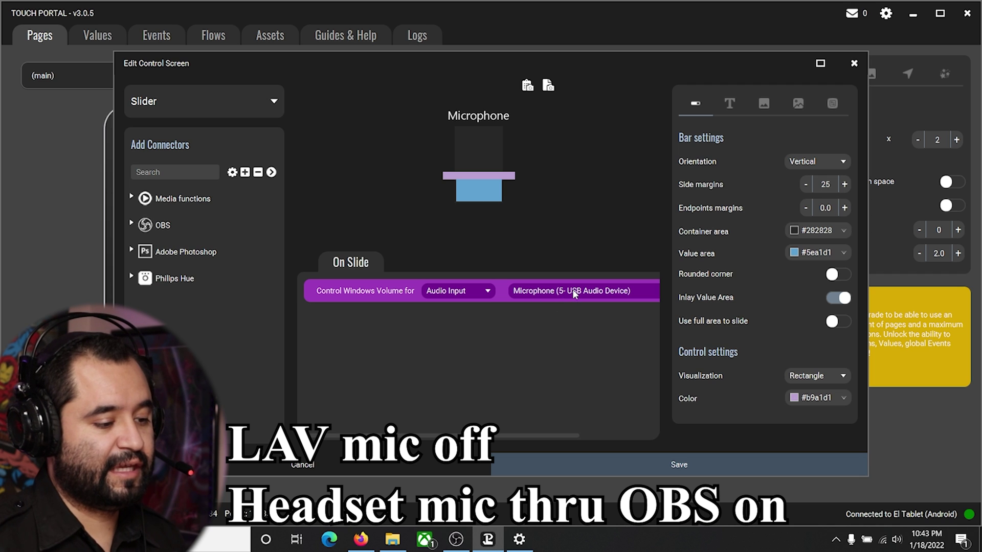
click(131, 197)
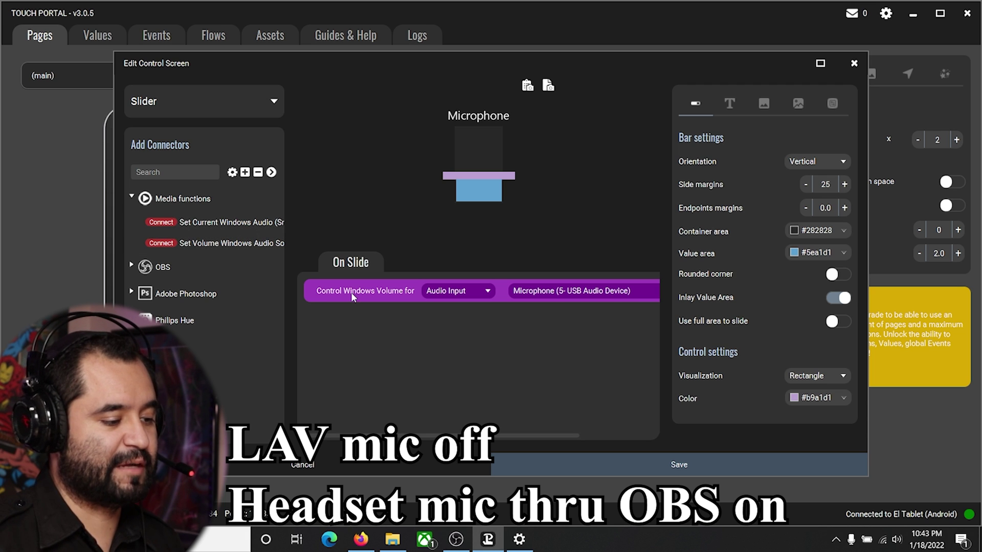
click(471, 291)
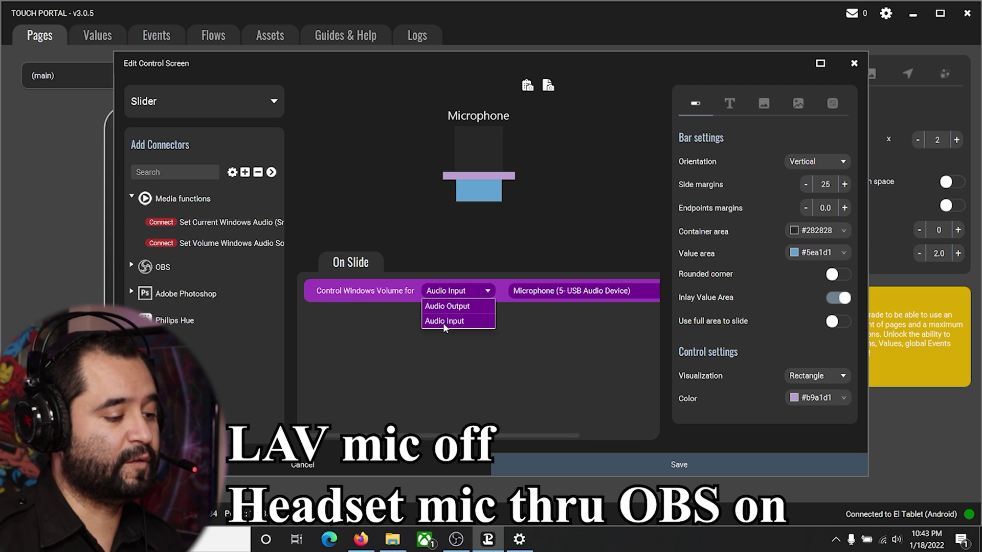
click(519, 356)
click(590, 292)
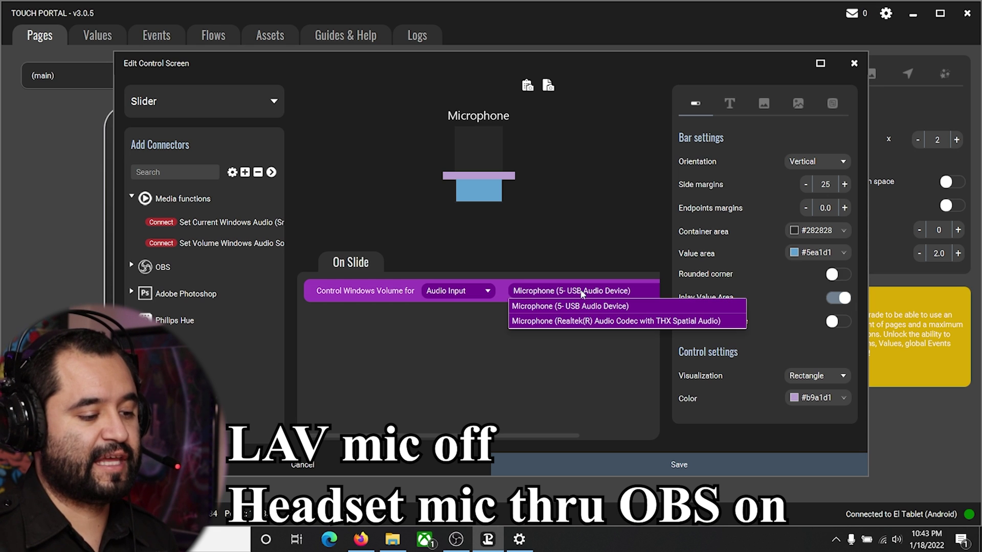
click(503, 379)
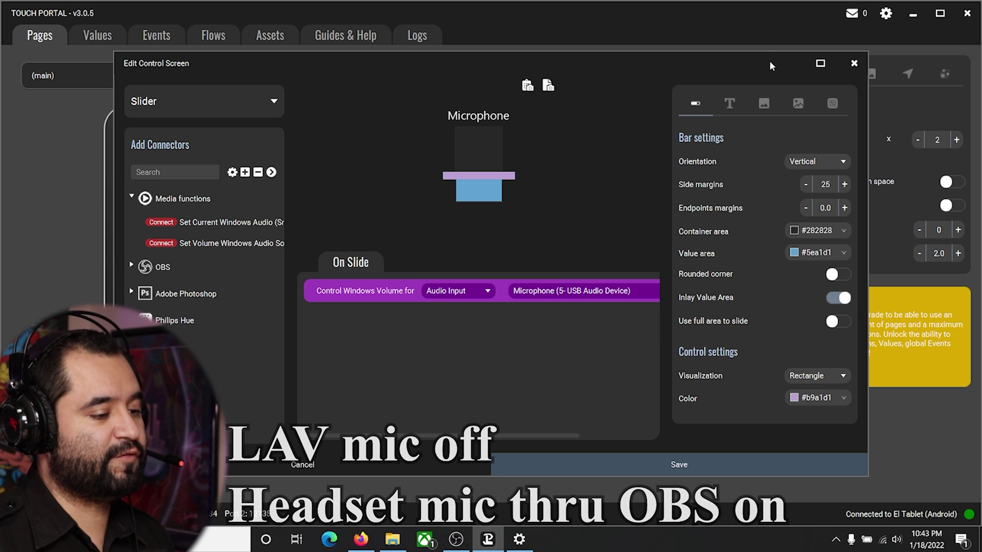
Look over the Desktop Audio and Mic/Aux sources in OBS's Audio Mixer, then return to Touch Portal.
click(469, 538)
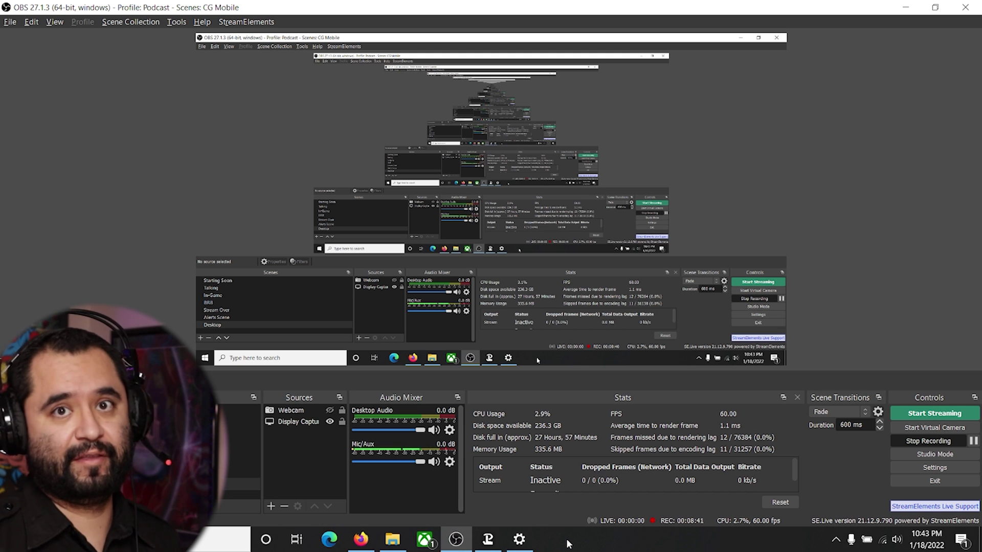
click(488, 539)
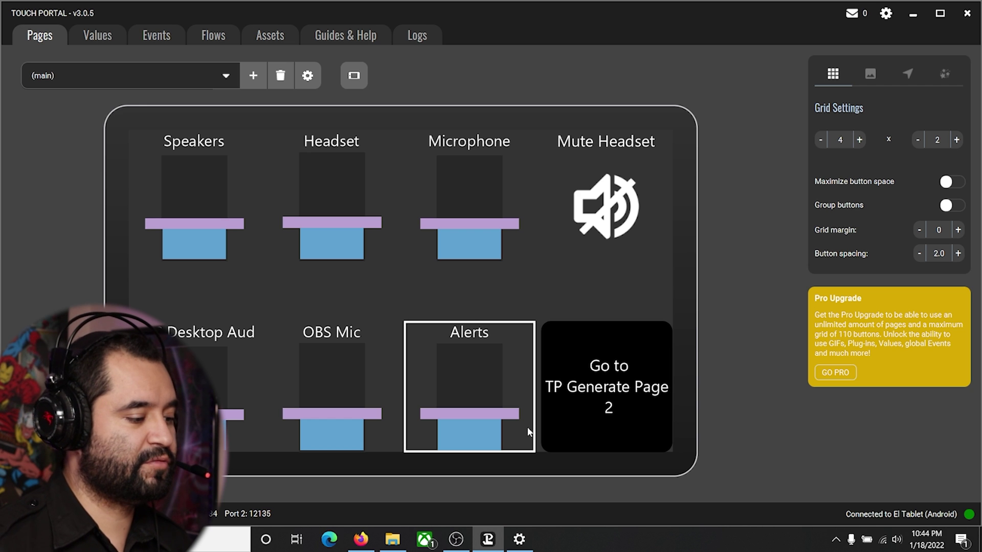
Open the Desktop Aud slider's settings, keeping its control type as Slider.
click(240, 373)
click(351, 368)
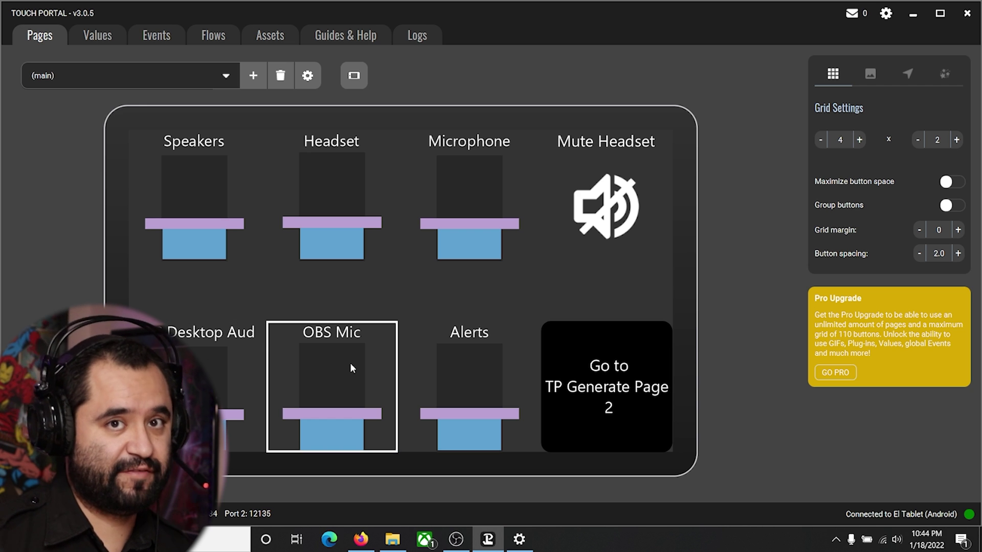
click(228, 374)
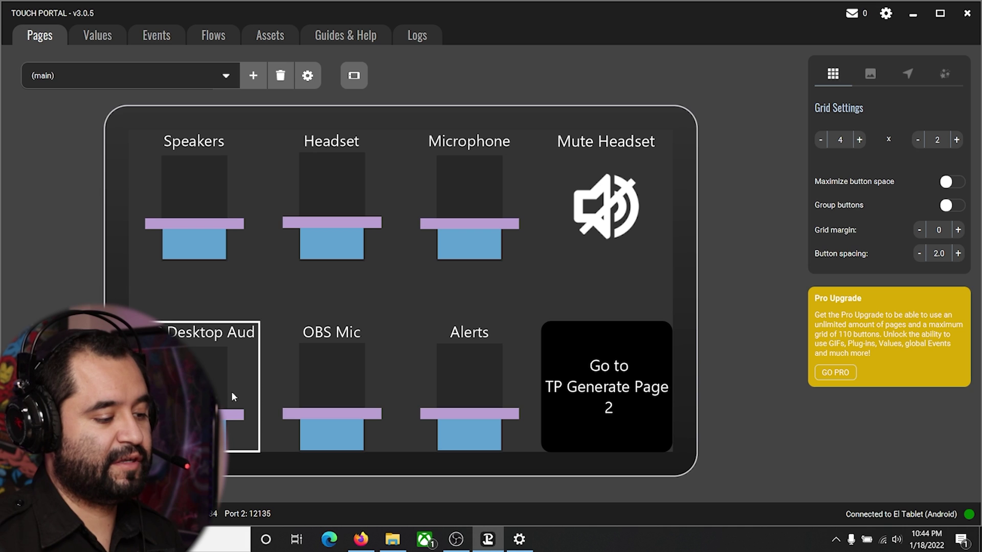
double_click(208, 357)
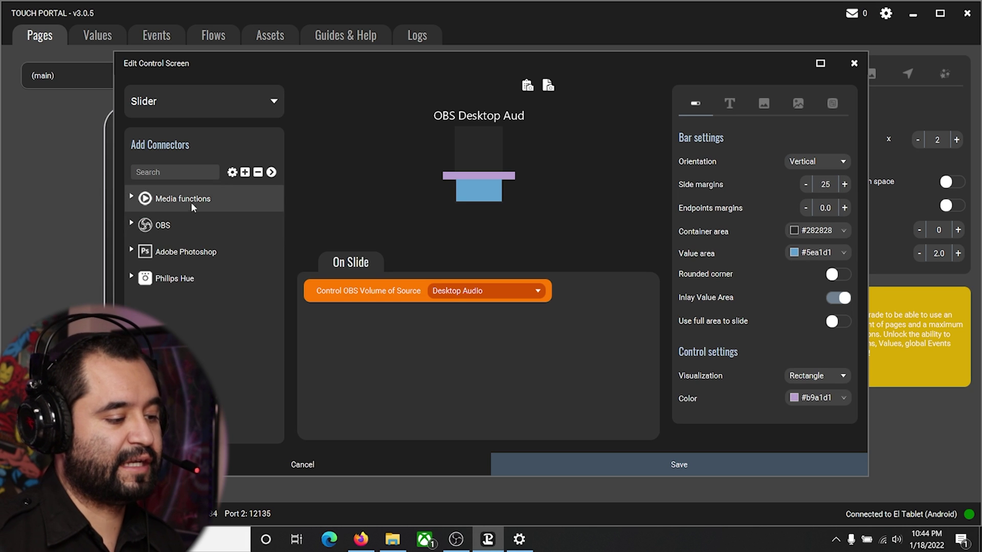
click(262, 96)
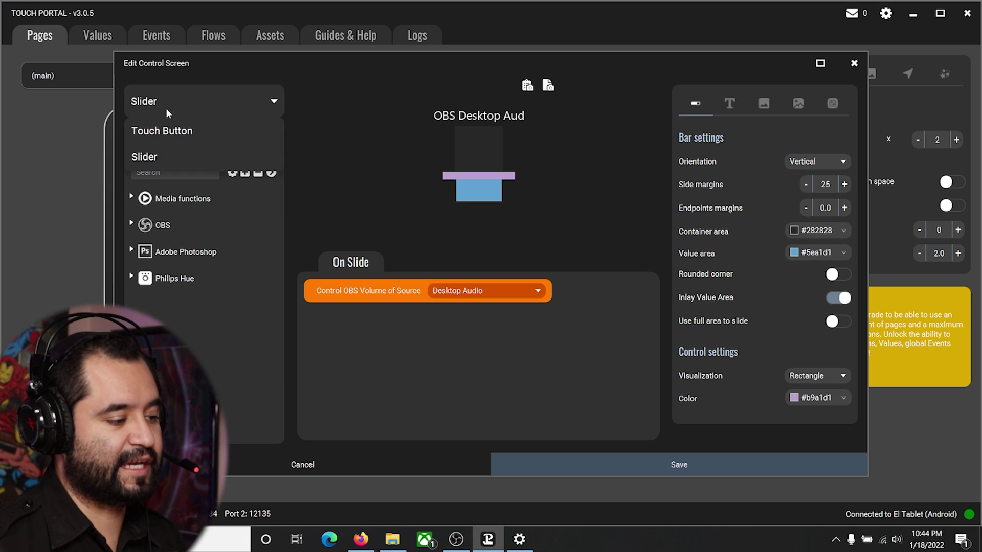
click(149, 160)
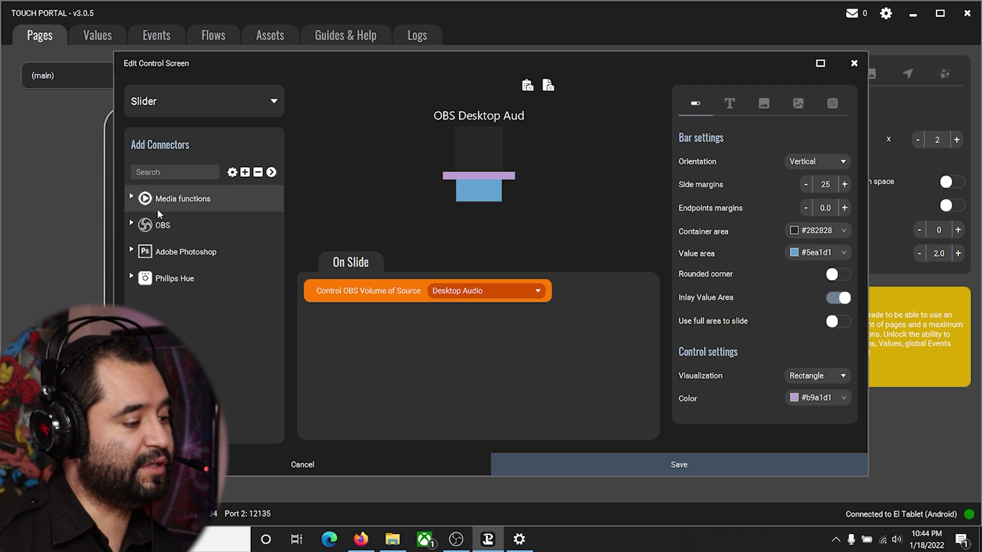
Check that its OBS volume action targets the Desktop Audio source.
click(133, 225)
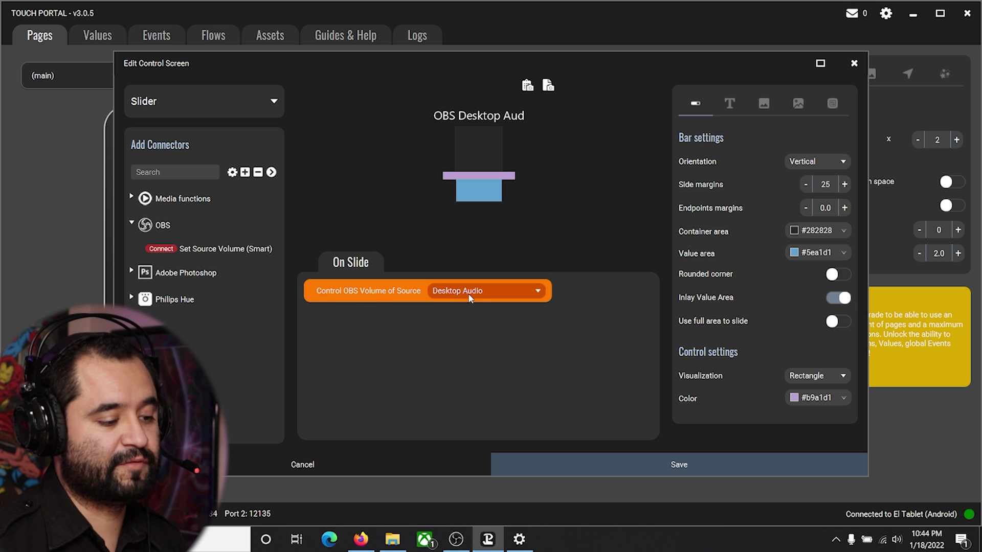
click(508, 297)
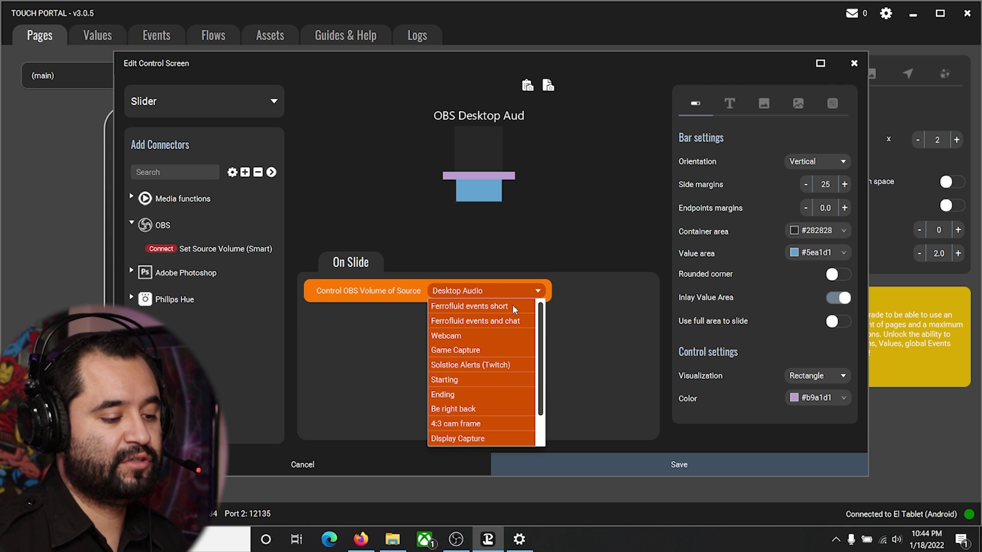
mouse_move(541, 312)
mouse_down()
mouse_move(543, 343)
mouse_move(542, 313)
mouse_up()
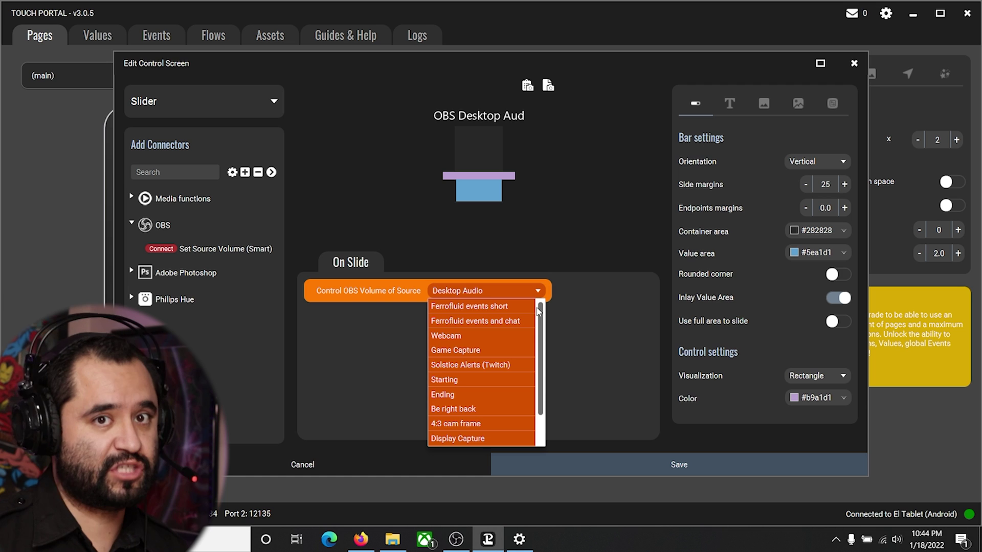
mouse_move(538, 312)
mouse_down()
mouse_move(540, 330)
mouse_move(543, 308)
mouse_up()
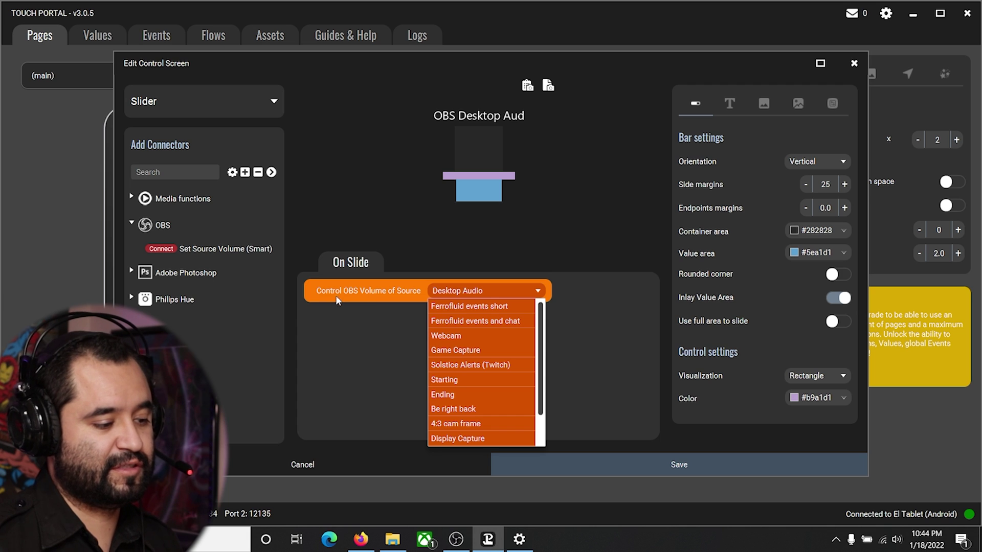
Keep Desktop Audio as the source, then test the OBS Mic and Alerts sliders from the tablet.
click(382, 325)
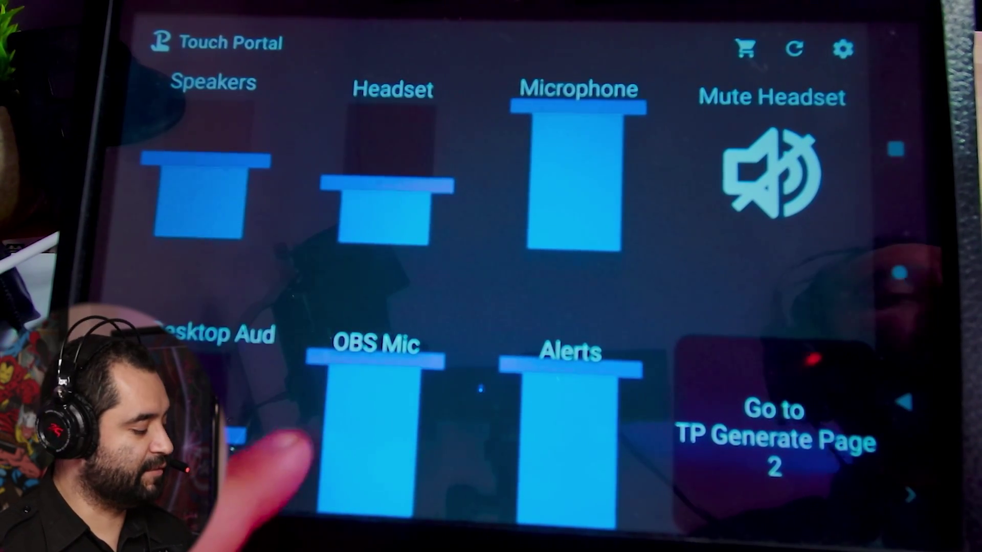
drag(327, 368, 358, 338)
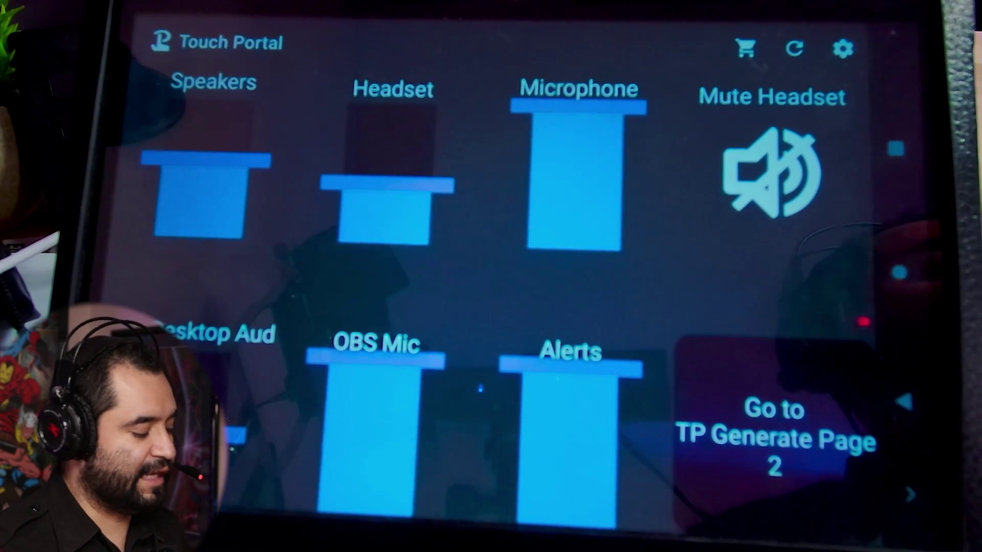
mouse_move(602, 372)
mouse_down()
mouse_move(593, 465)
mouse_move(609, 366)
mouse_move(594, 463)
mouse_move(614, 373)
mouse_move(593, 461)
mouse_move(606, 365)
mouse_up()
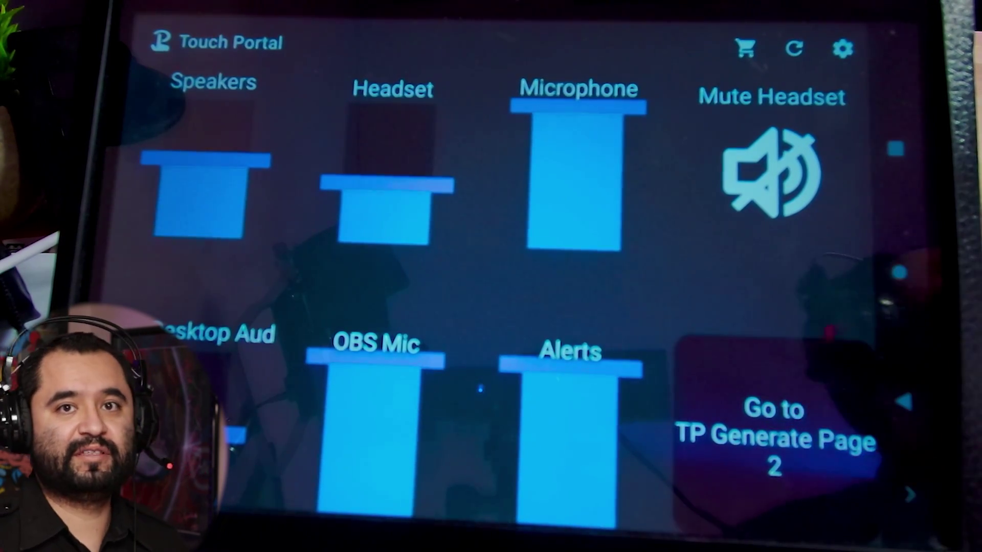